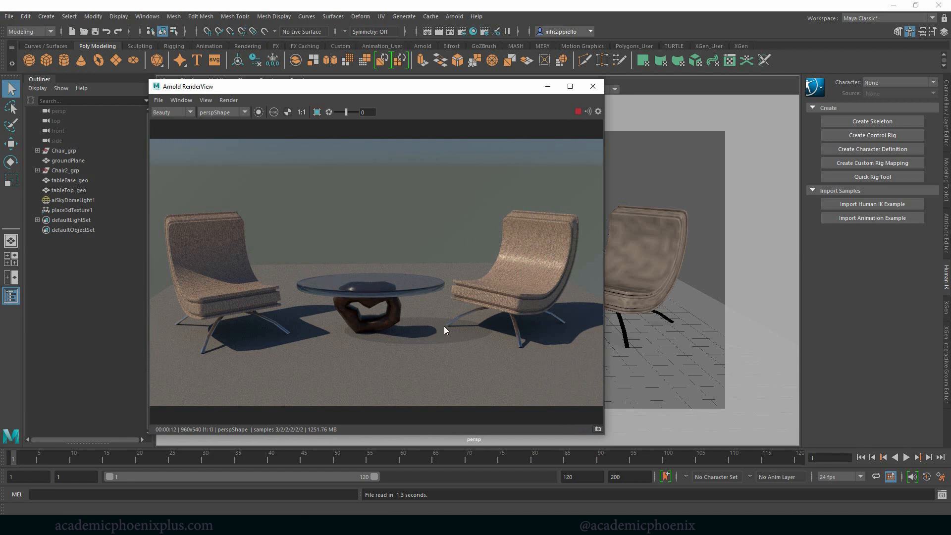
Close the render view, create a polygon disc under the table and enlarge it into a rug-sized circle between the chairs.
left_click(592, 87)
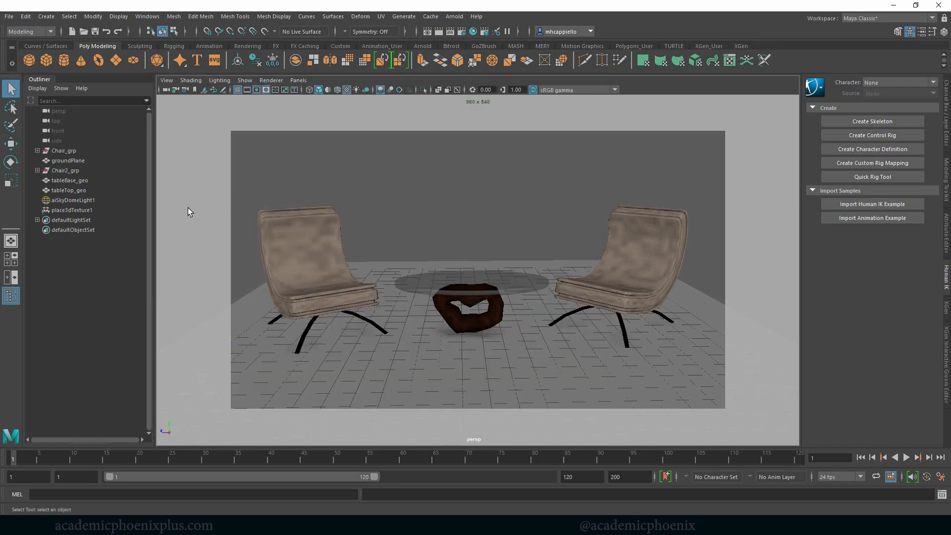
left_click(133, 61)
key("r")
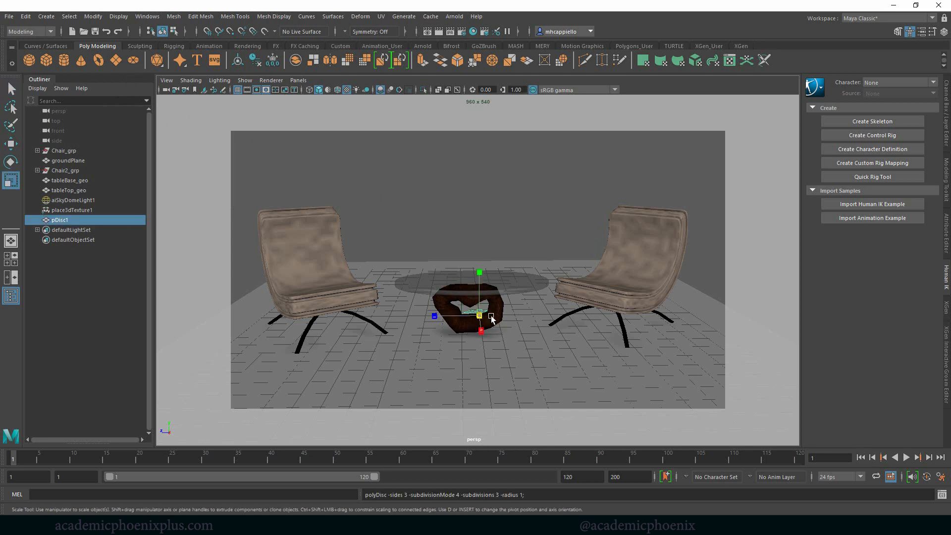
left_click_drag(479, 314, 519, 315)
key("w")
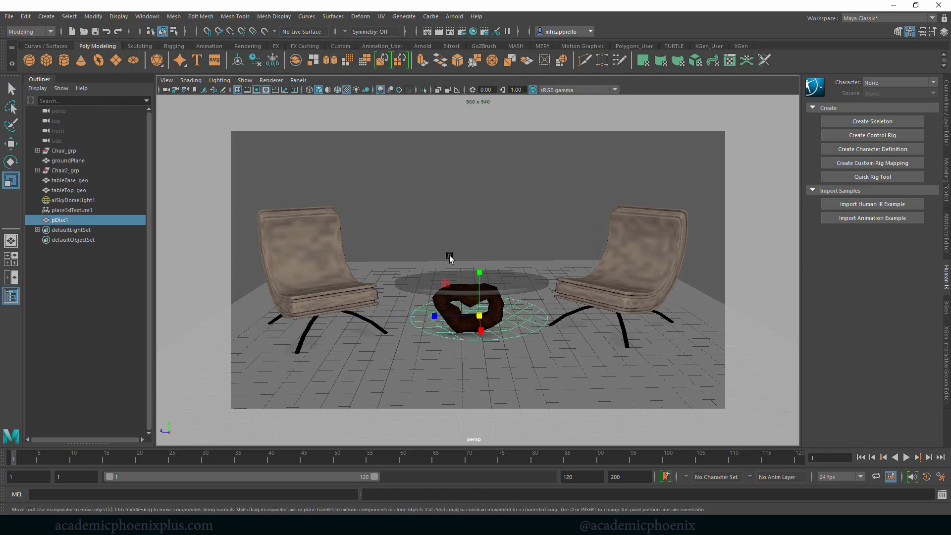
mouse_move(481, 331)
left_mouse_down()
mouse_move(474, 345)
mouse_move(392, 322)
mouse_move(484, 345)
left_mouse_up()
key("r")
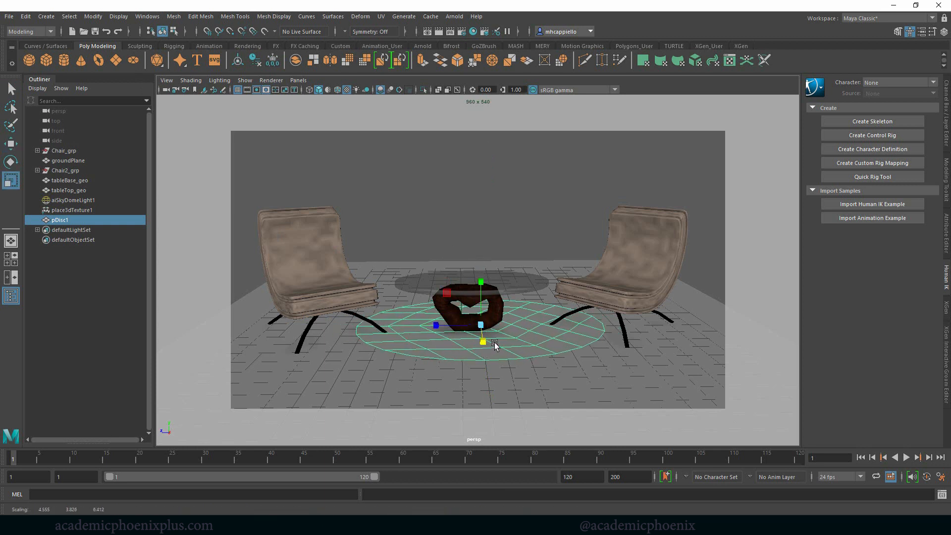
Isolate the disc in the viewport and keep it selected.
left_click(423, 89)
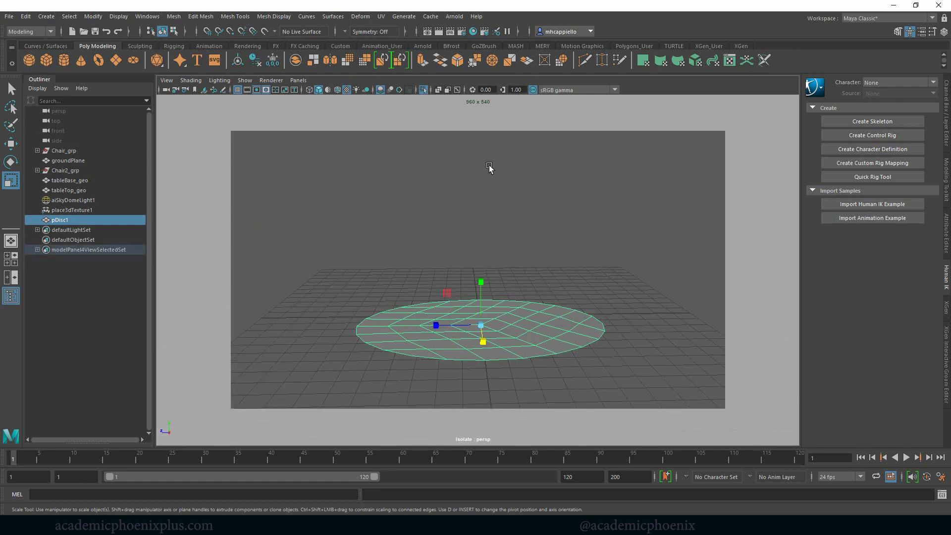
left_click(616, 229)
left_click_drag(617, 276, 567, 317, "alt")
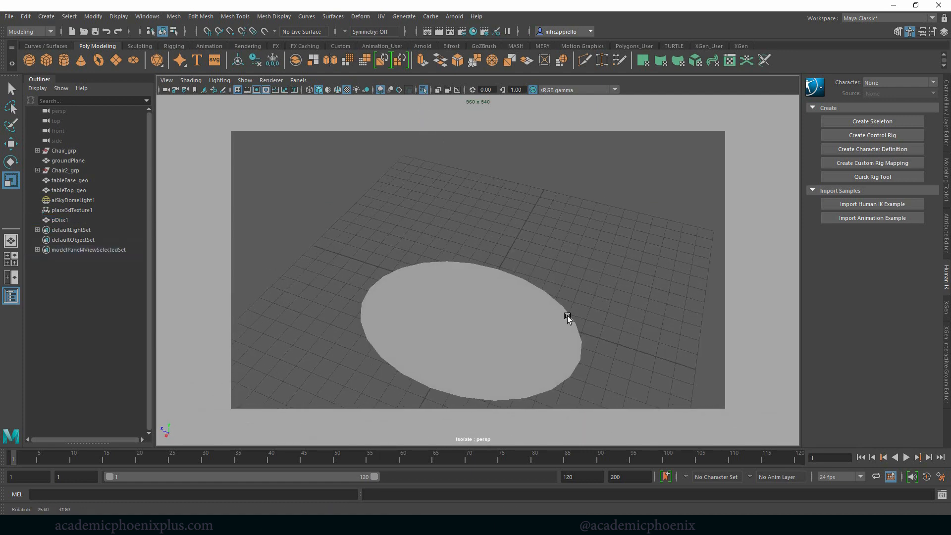
left_click(526, 322)
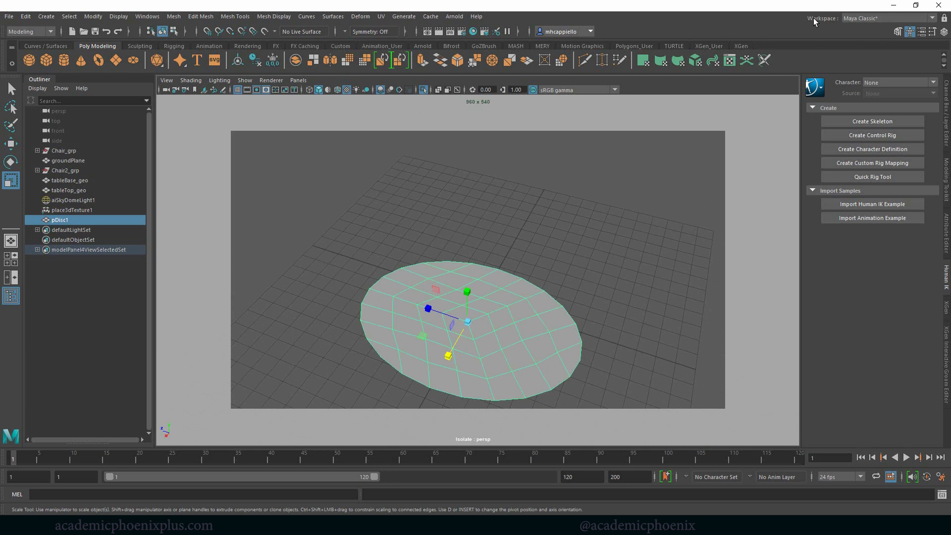
Switch to the XGen - Interactive Groom workspace and create interactive groom splines on the selected disc.
left_click(853, 19)
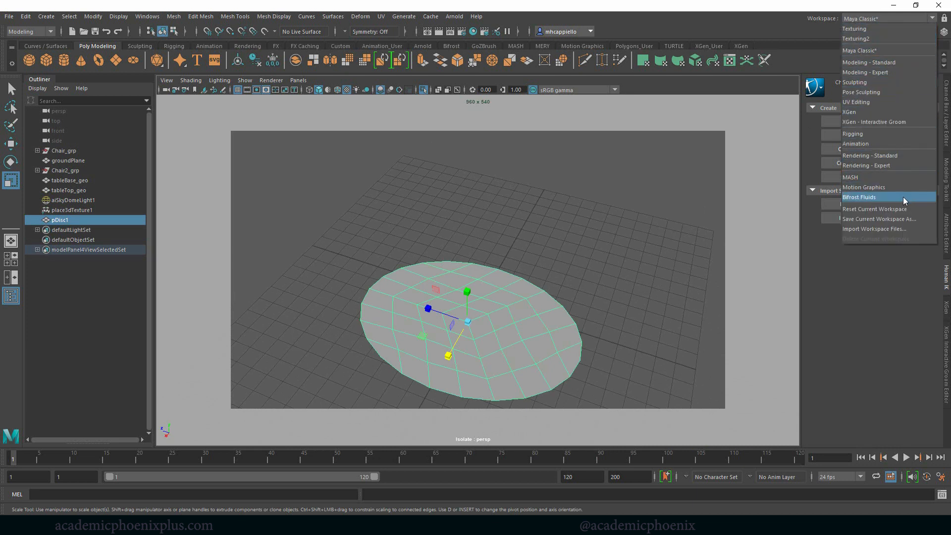
left_click(861, 121)
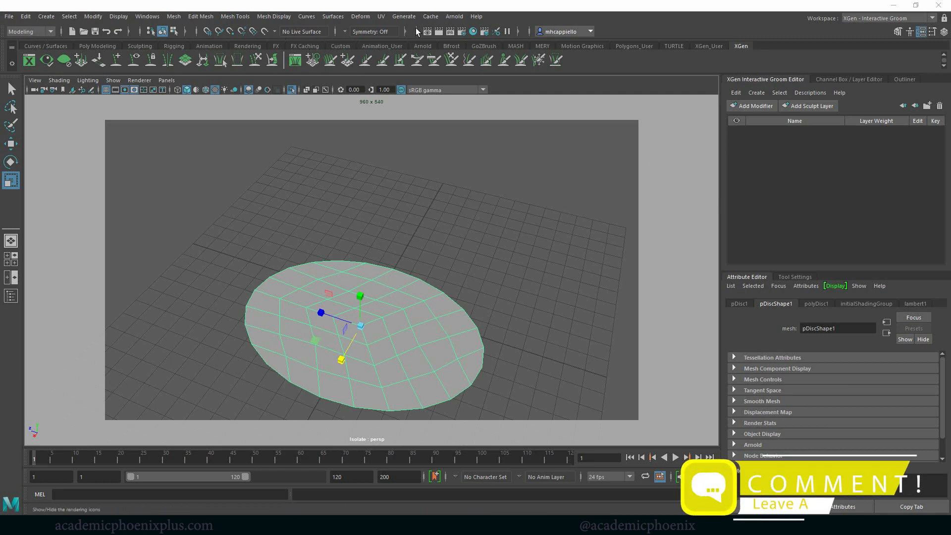
left_click(403, 16)
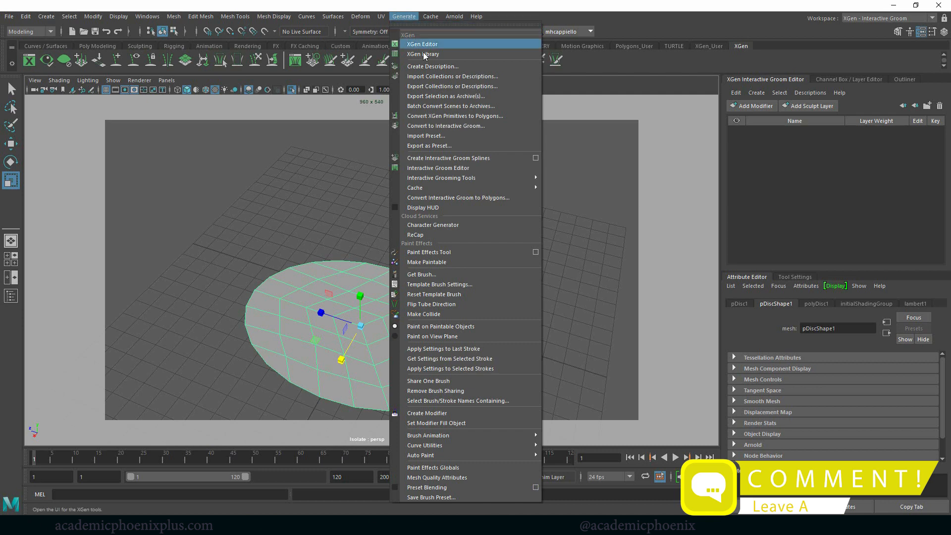
left_click(467, 159)
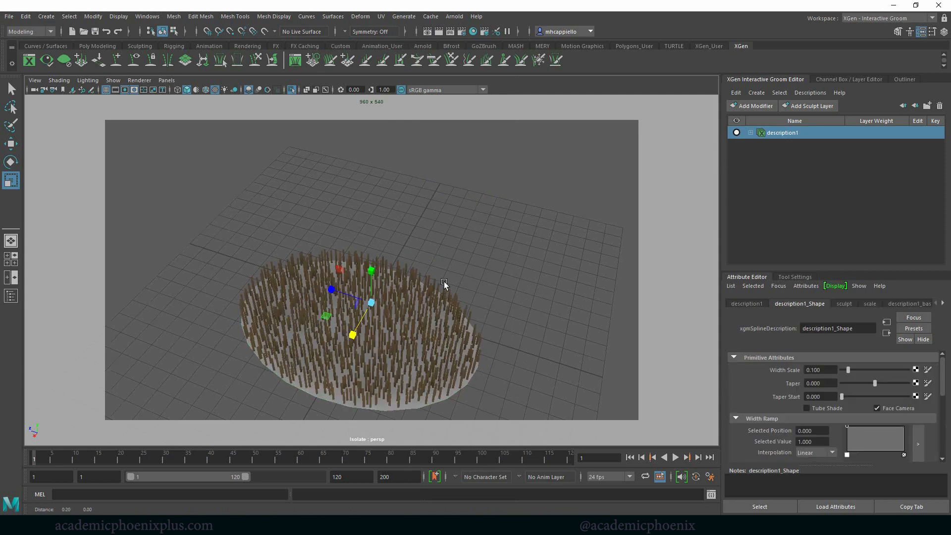
Test-render the splines with Arnold from a lower camera angle, stop the render and minimize the render window.
middle_click_drag(443, 281, 436, 240, "alt")
mouse_move(425, 200)
right_mouse_down()
mouse_move(482, 221)
mouse_move(372, 220)
mouse_move(409, 198)
right_mouse_up()
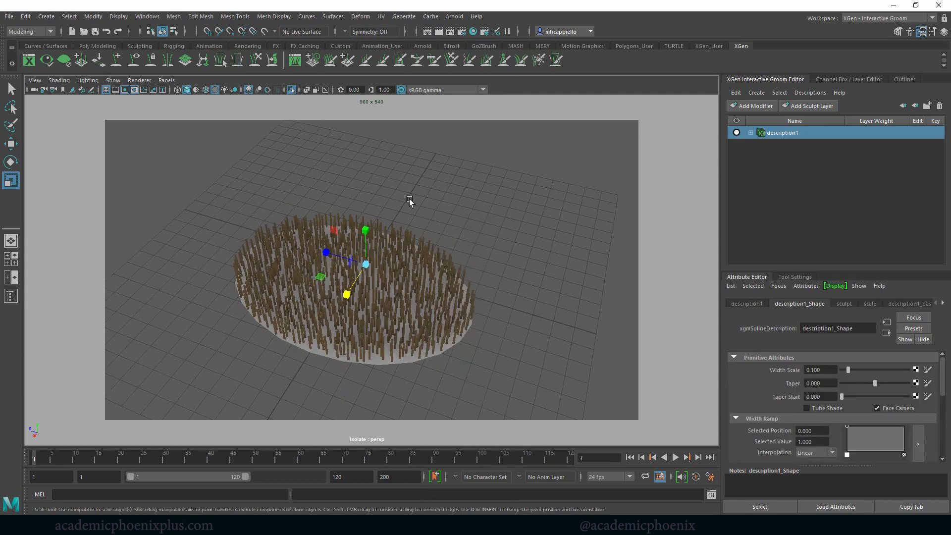
left_click_drag(409, 198, 520, 225, "alt")
left_click(454, 17)
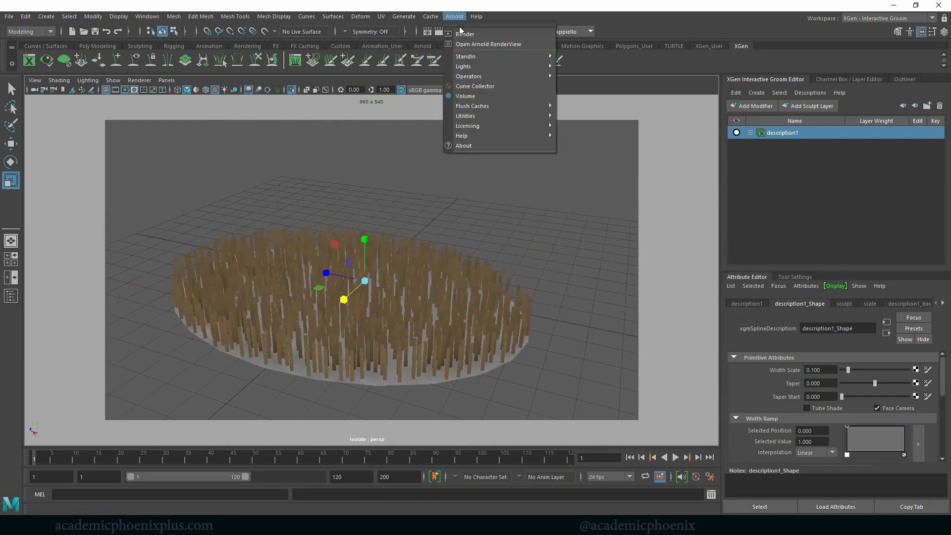
left_click(461, 34)
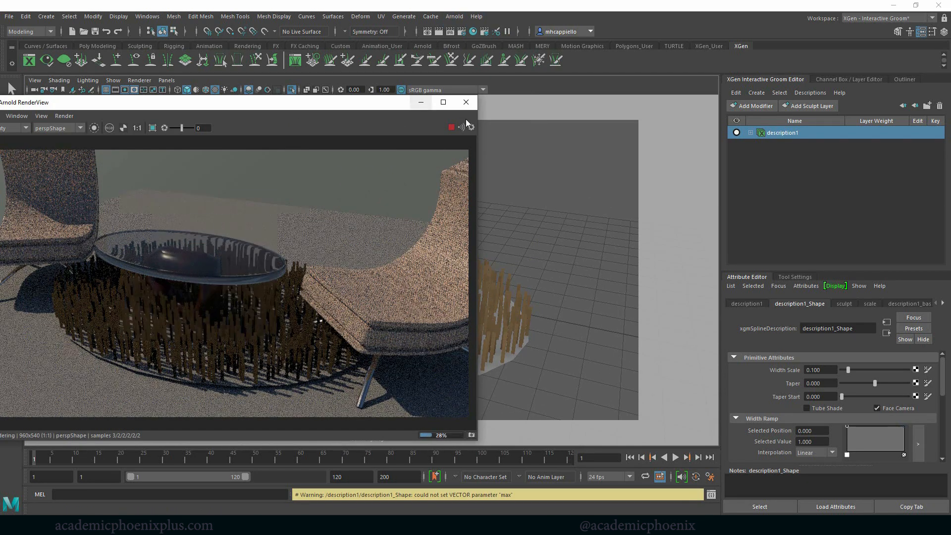
left_click(451, 127)
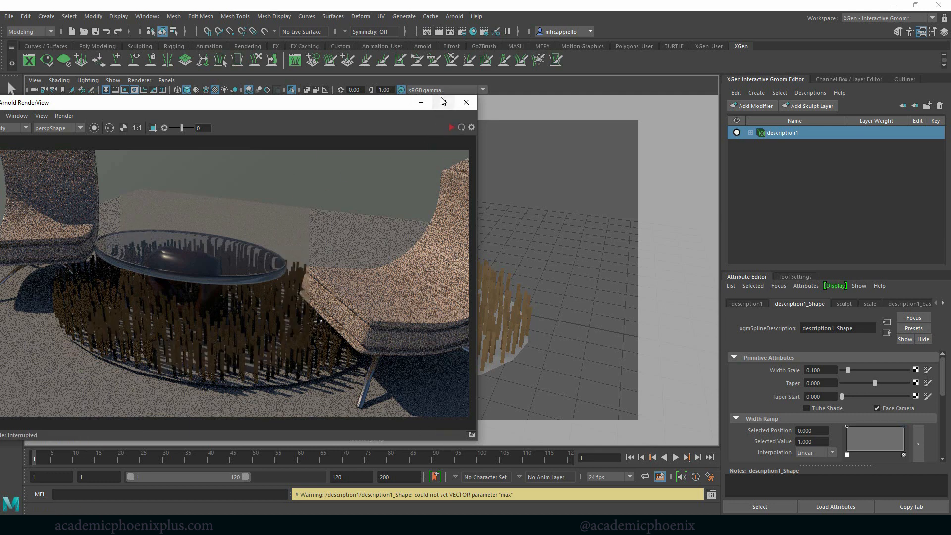
left_click(421, 102)
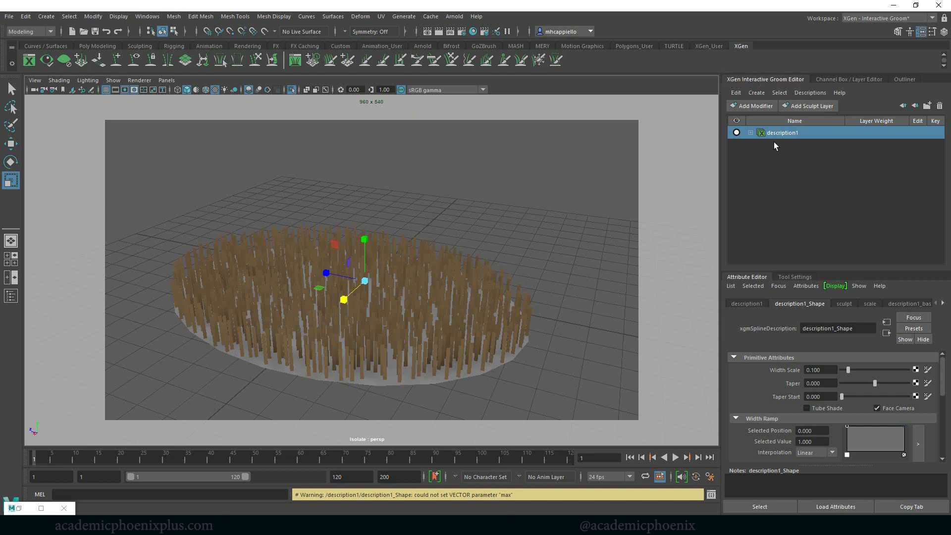
Expand description1 and examine the settings of its sculpt, scale and description1_base nodes.
left_click(750, 133)
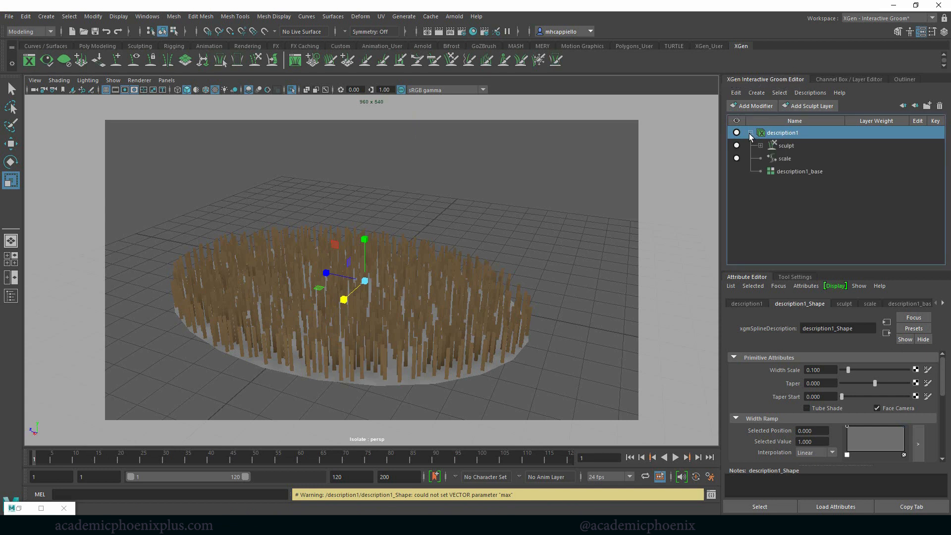
left_click(787, 146)
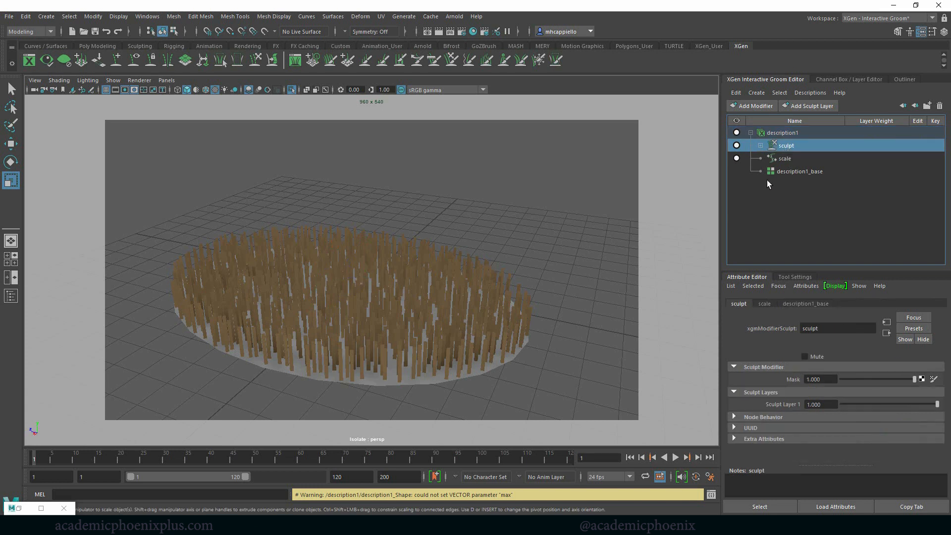
left_click(760, 145)
left_click(803, 158)
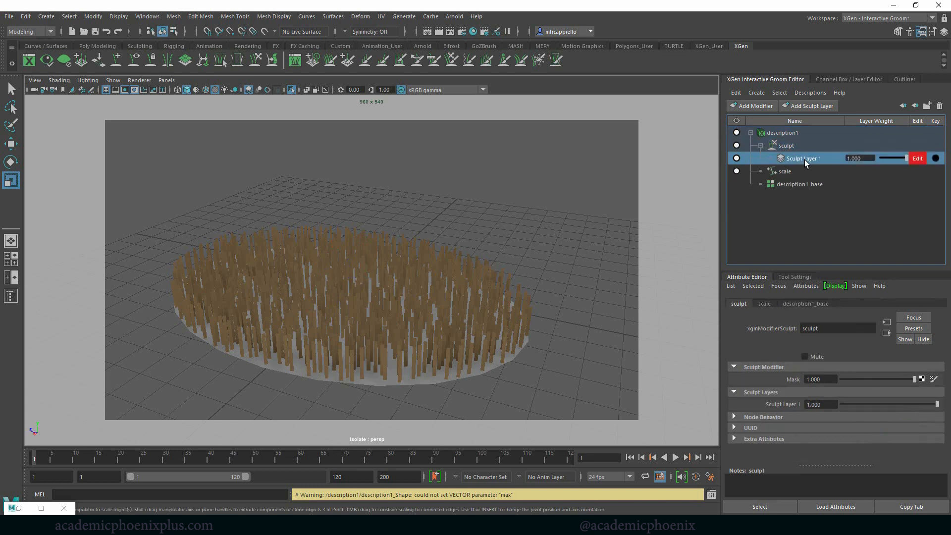
left_click(760, 145)
left_click(787, 159)
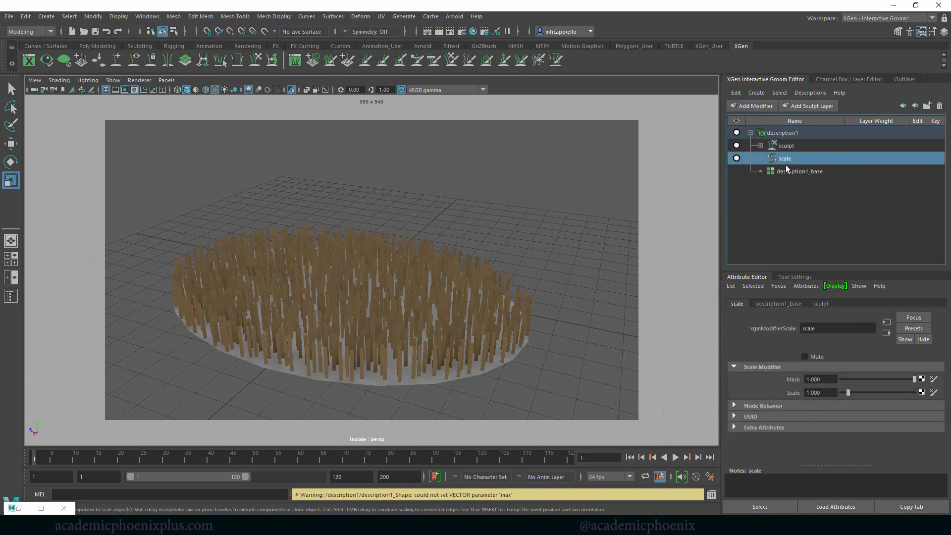
left_click(791, 173)
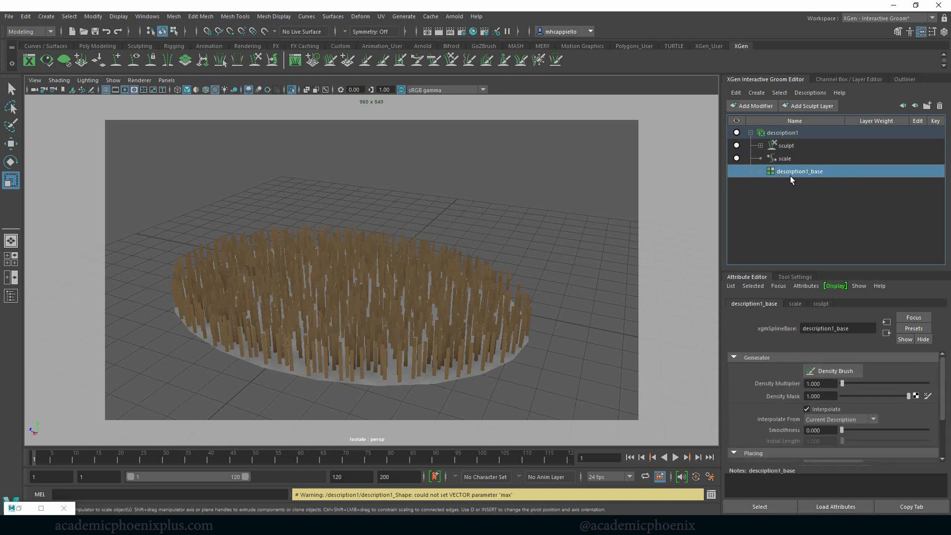
left_click(785, 133)
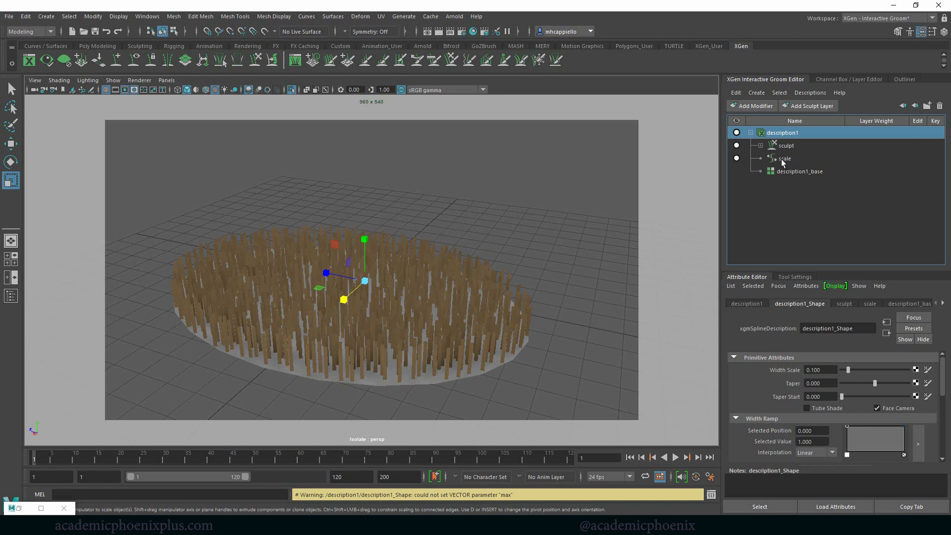
Reduce the scale modifier to shorten the splines, and raise the base's Density Multiplier to 6.395.
left_click(781, 159)
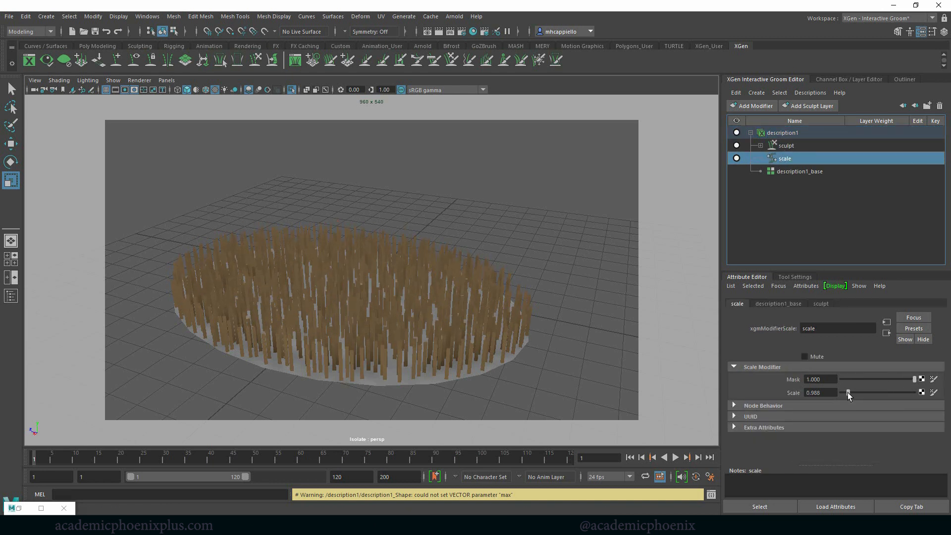
left_click_drag(848, 392, 843, 393)
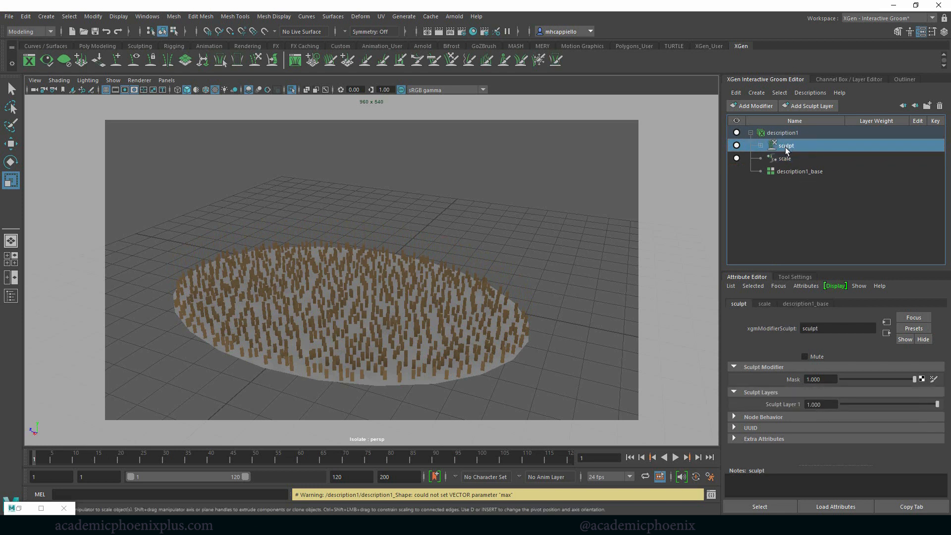
left_click(786, 171)
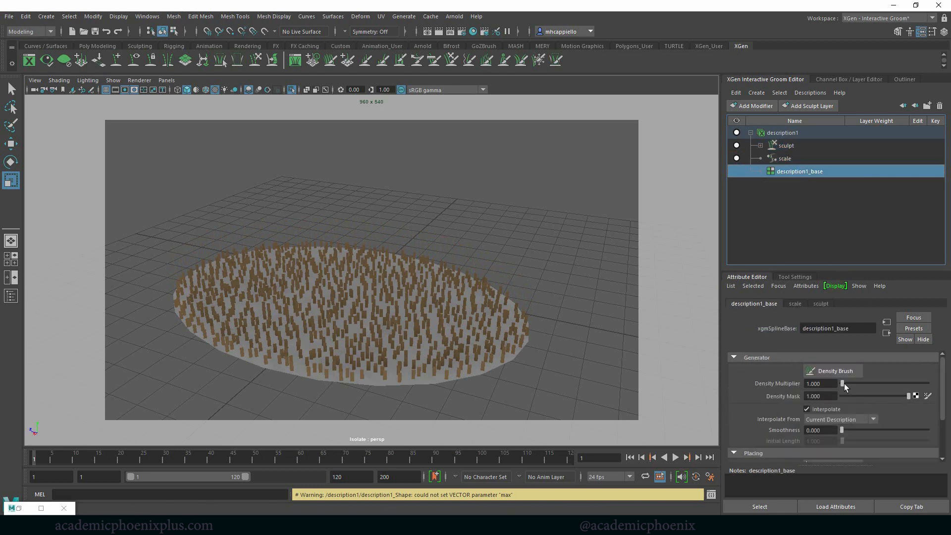
mouse_move(844, 384)
left_mouse_down()
mouse_move(861, 381)
mouse_move(847, 383)
left_mouse_up()
scroll(503, 312, "up", 3)
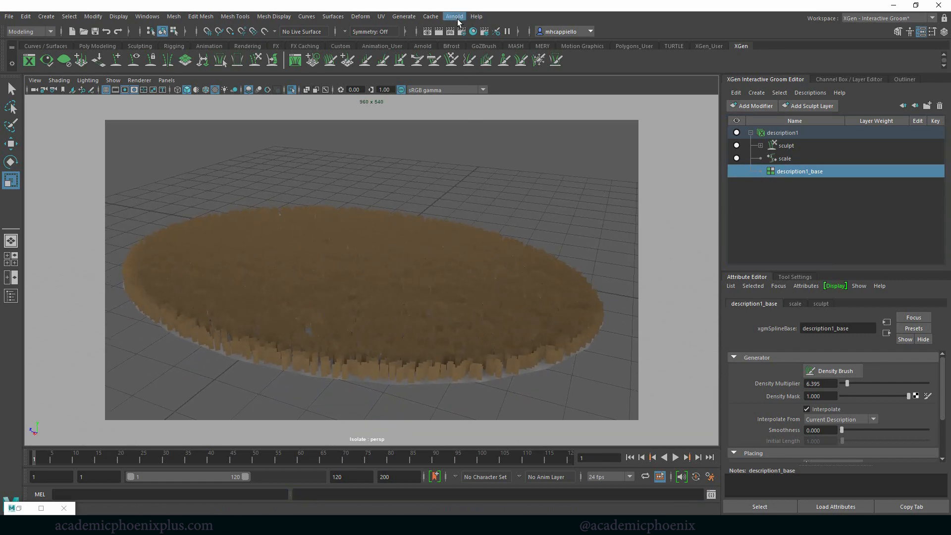
Render the denser rug in Arnold RenderView, stop the render and close the window.
left_click(454, 16)
left_click(488, 44)
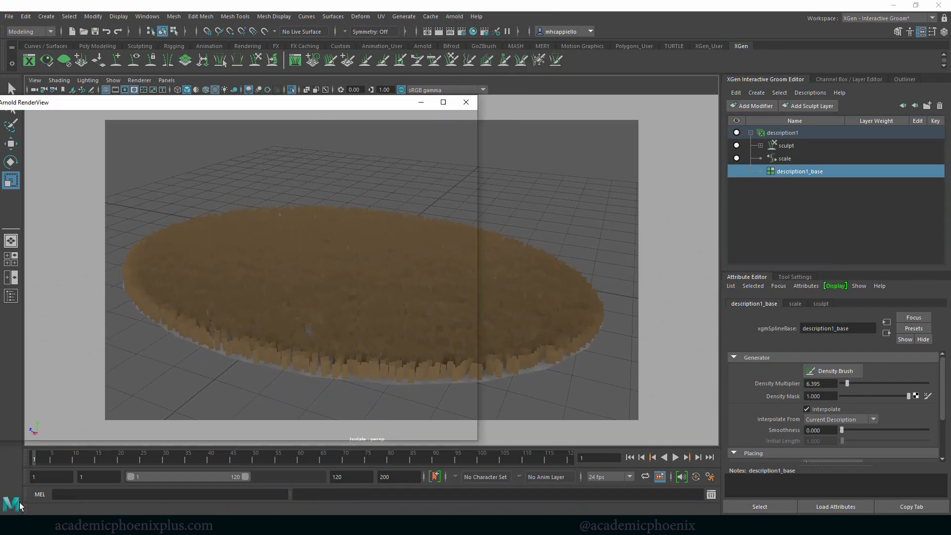
left_click(451, 127)
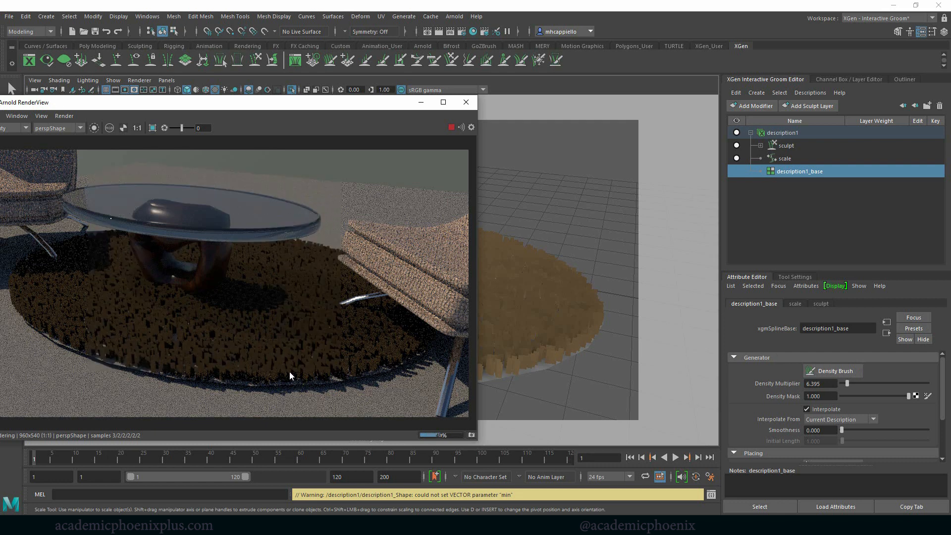
left_click(451, 127)
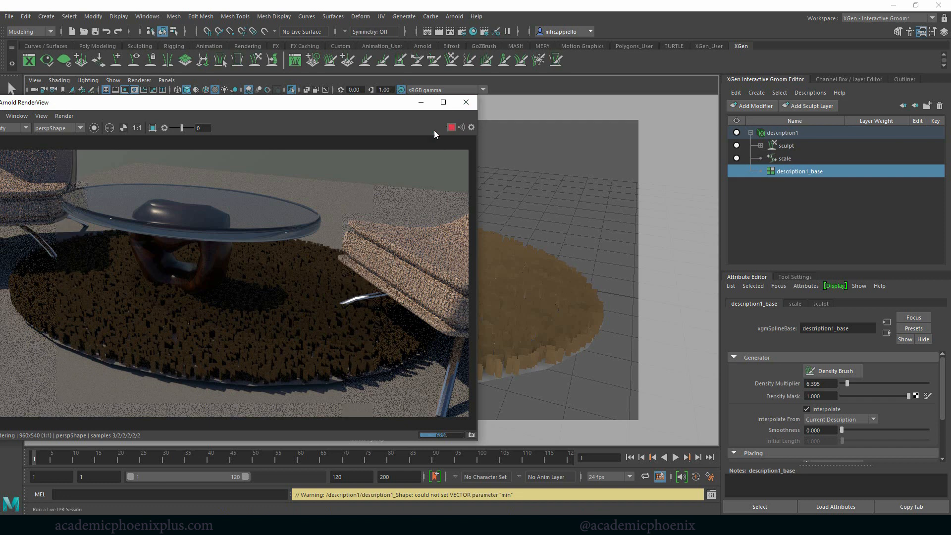
left_click(465, 102)
Set the Width Scale of description1 to 0.05.
left_click(791, 133)
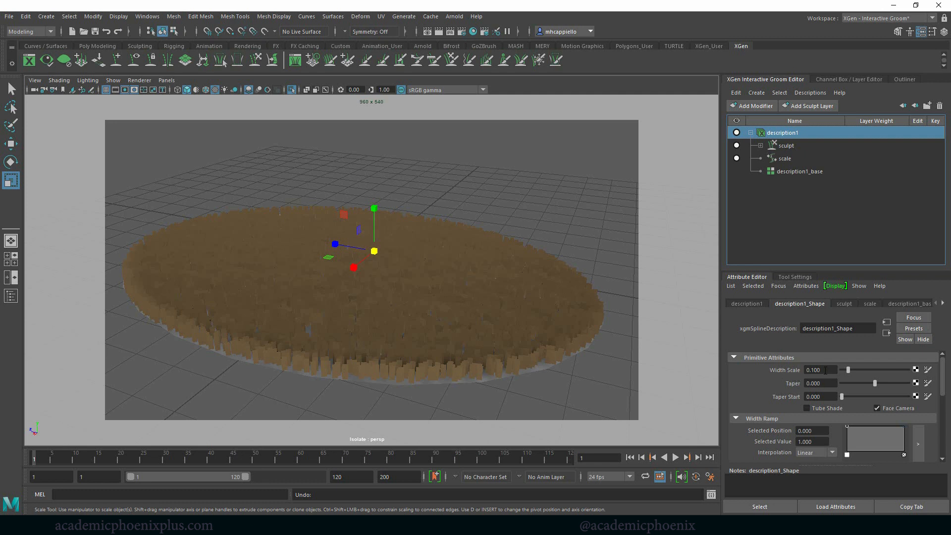
left_click(794, 369)
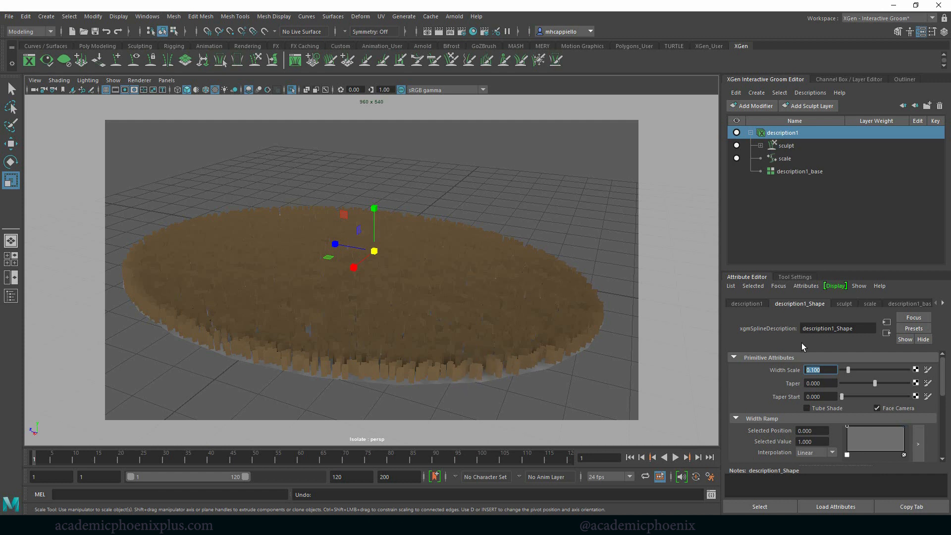
type("05")
key("Return")
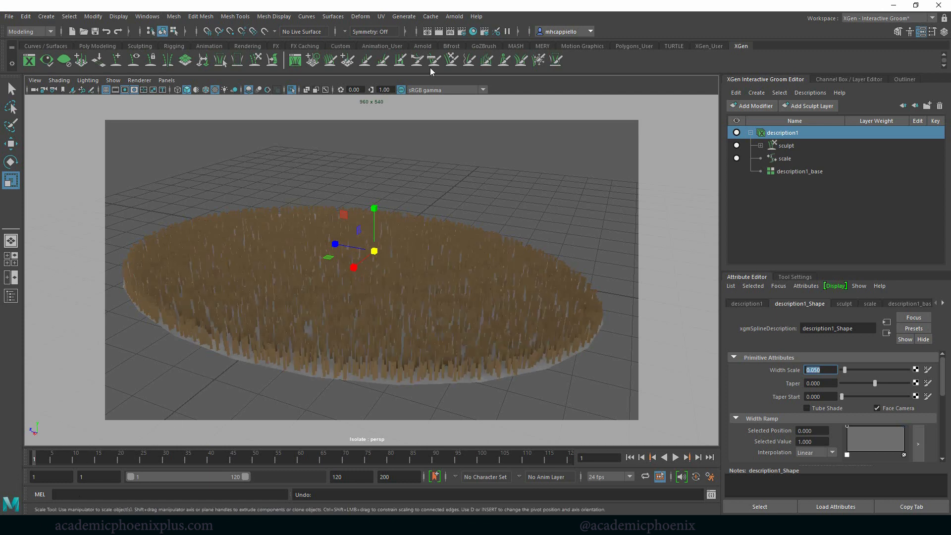
Test-render the narrower rug splines with Arnold and close the render view.
left_click(454, 17)
left_click(463, 24)
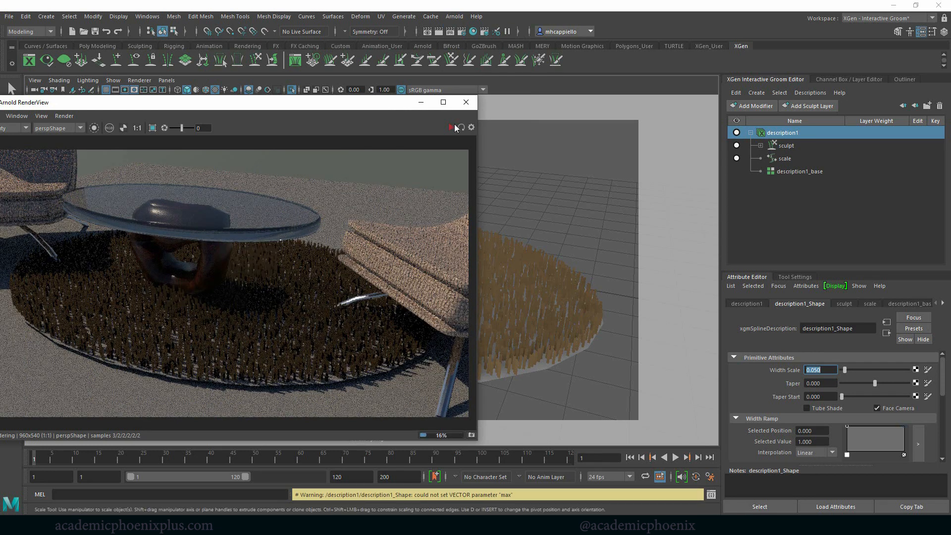
left_click(465, 102)
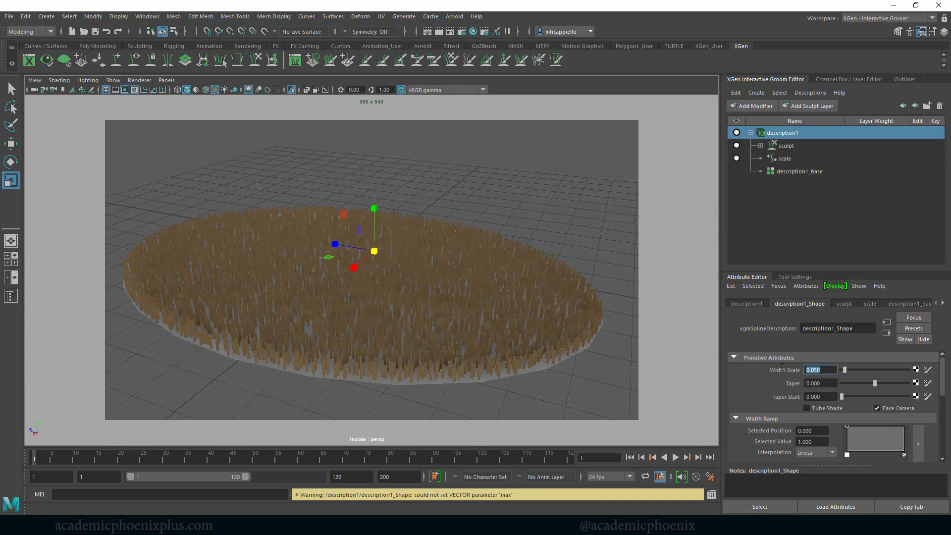
Set the Width Scale of description1 to 0.009.
type(".009")
key("Return")
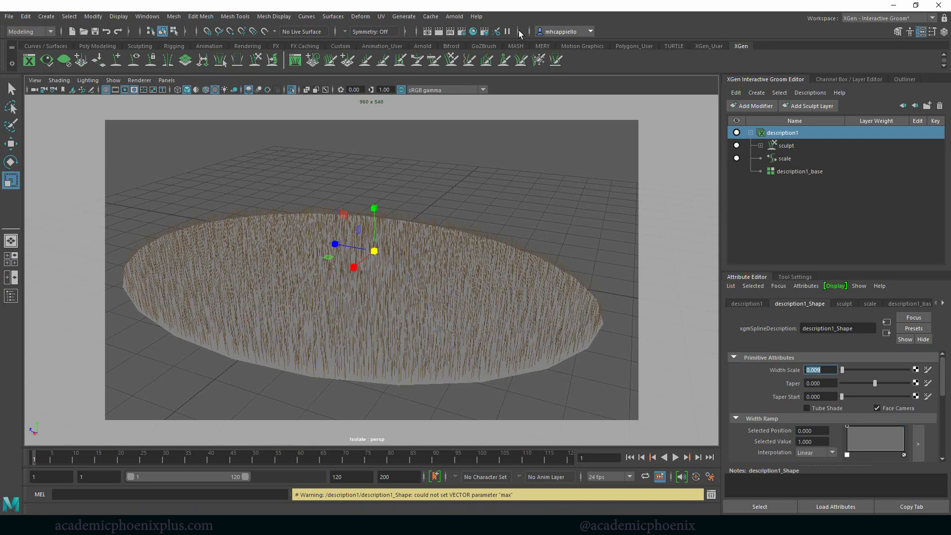
Test-render the rug with its thinner splines in Arnold and close the render view.
left_click(456, 17)
left_click(468, 28)
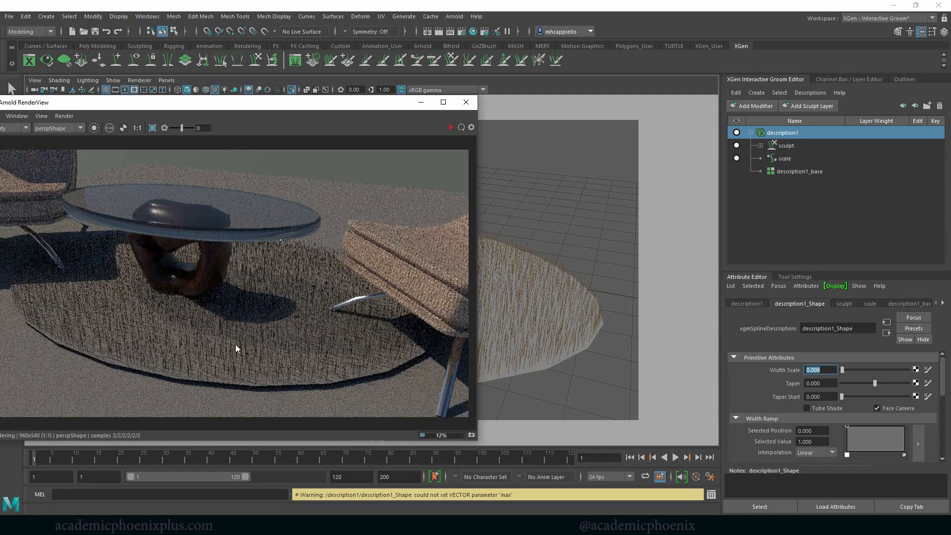
left_click(466, 102)
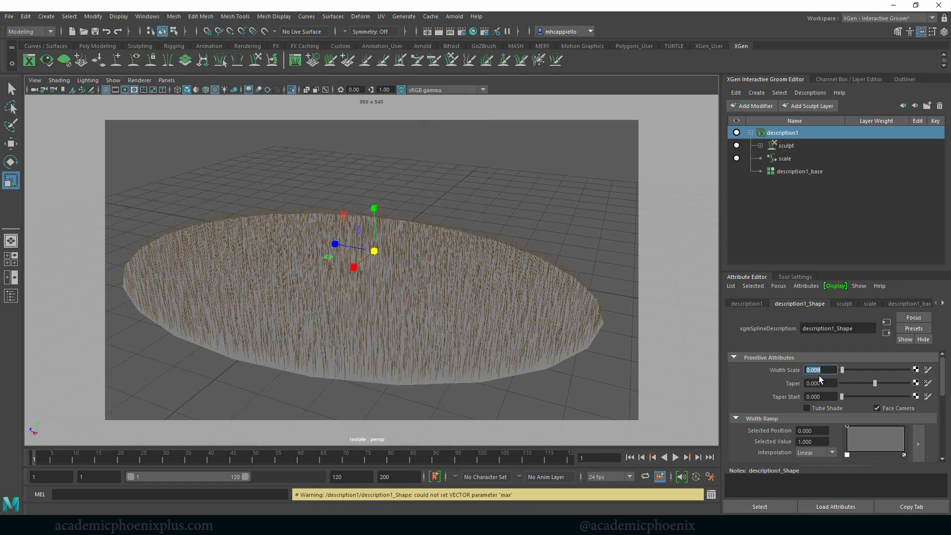
Set the Width Scale of description1 to 0.02.
type(".02")
key("Return")
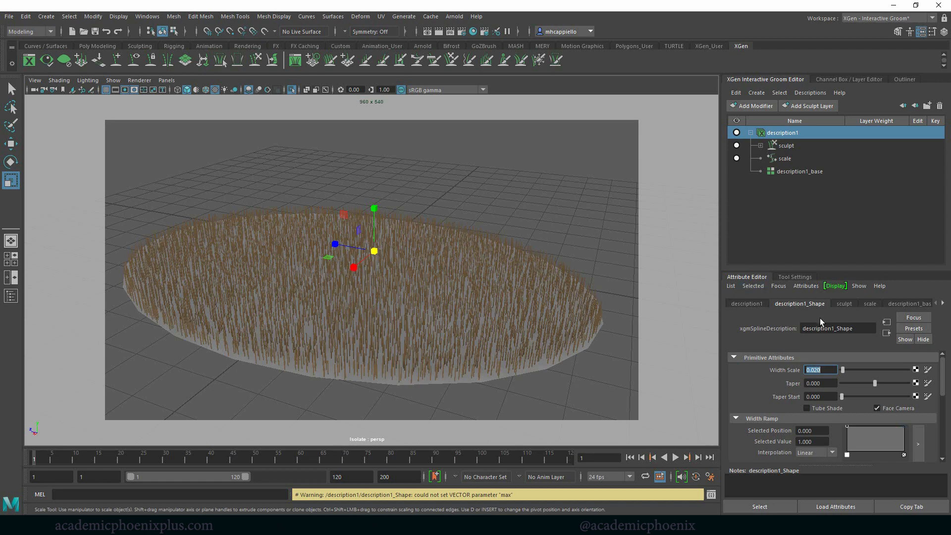
left_click(785, 158)
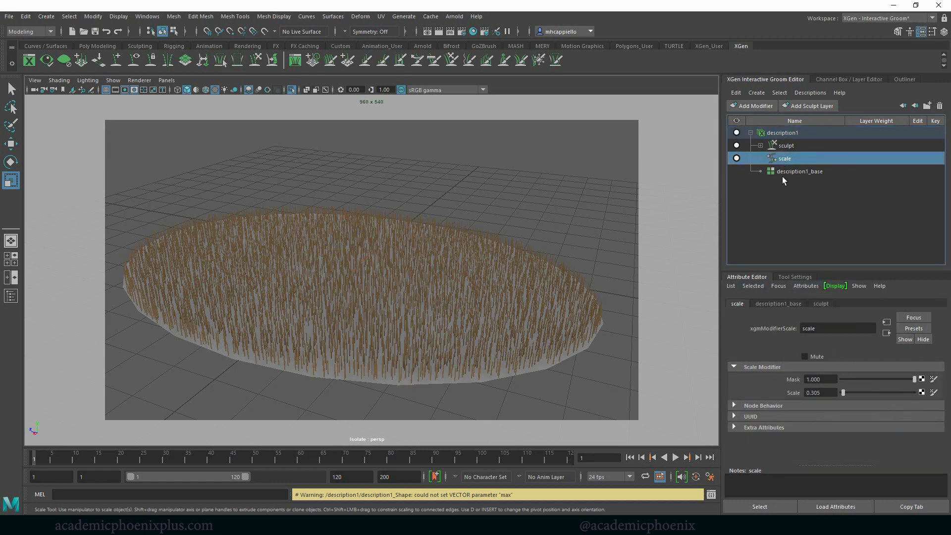
left_click_drag(841, 389, 844, 390)
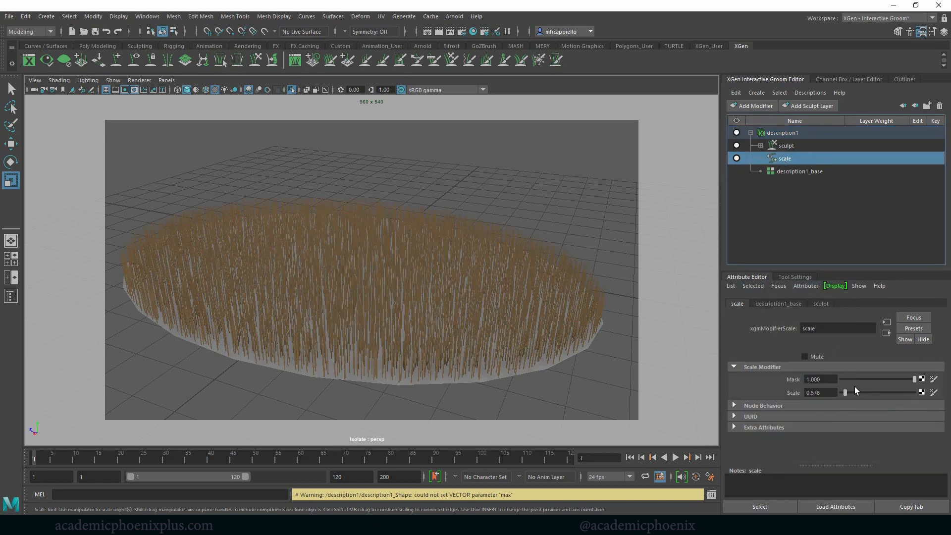
key("ctrl+z")
Raise the Density Multiplier of description1_base to about 31.4.
left_click(802, 172)
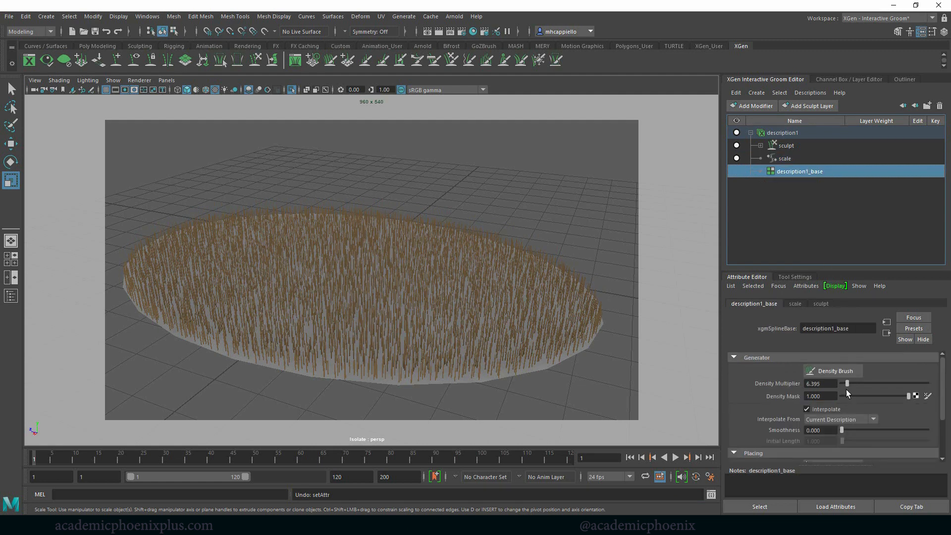
left_click_drag(864, 383, 870, 381)
Render the denser rug in Arnold, raise the Density Multiplier to about 35.5 and minimize the render window.
right_click_drag(356, 256, 403, 295, "alt")
left_click(456, 16)
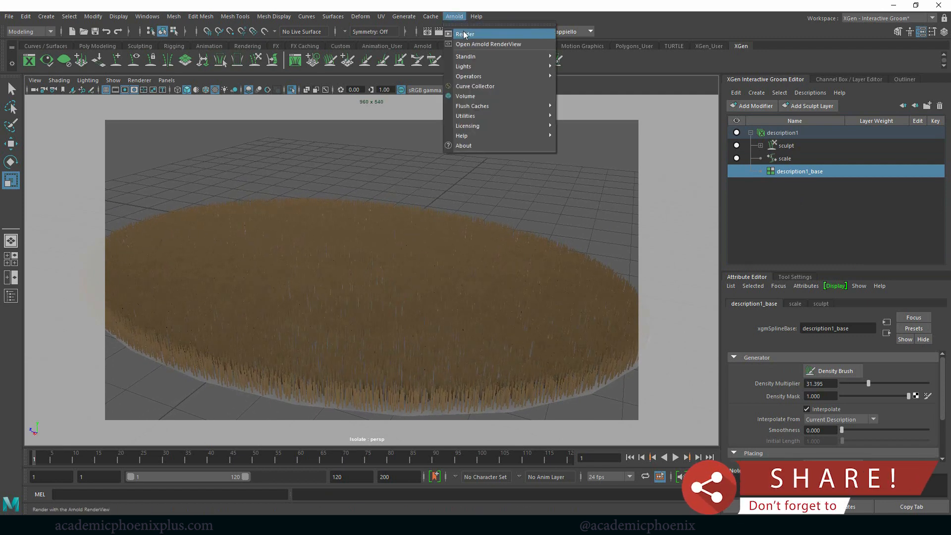
left_click(459, 30)
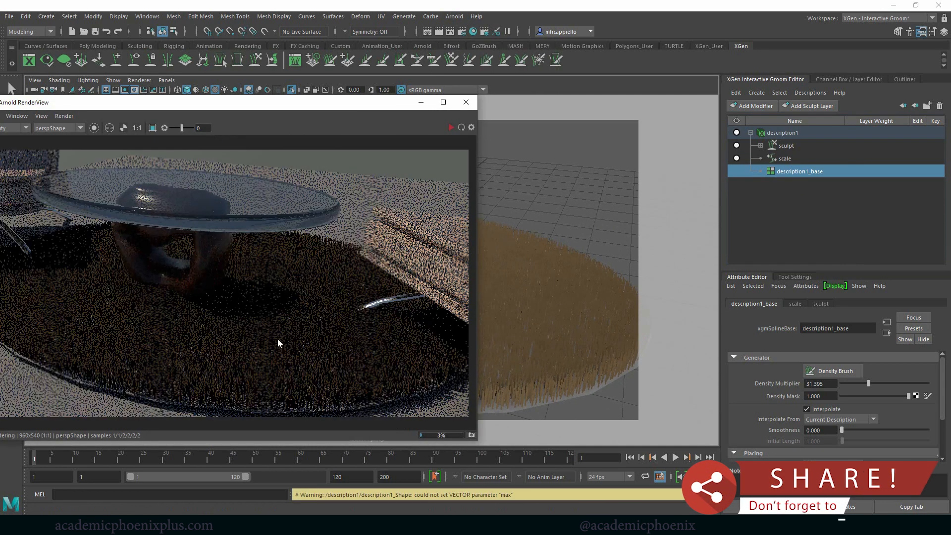
left_click(871, 383)
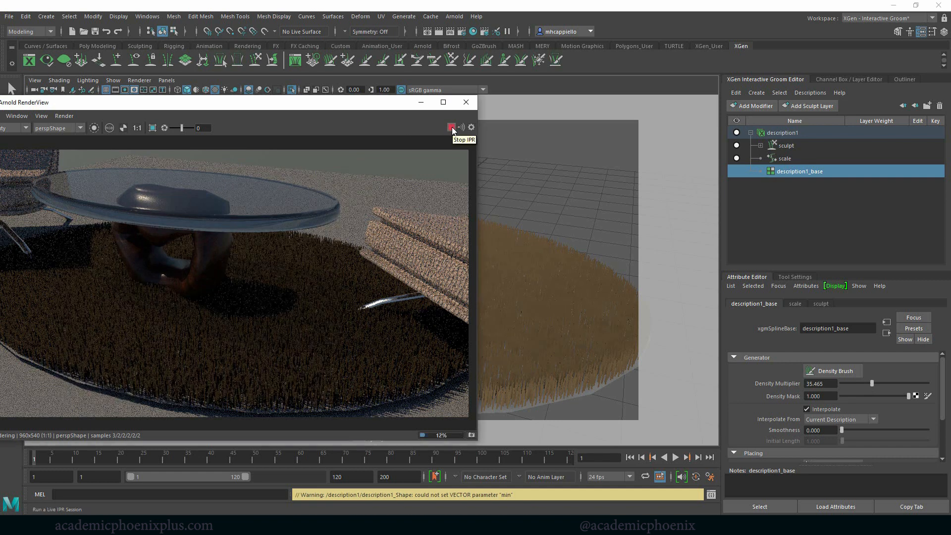
left_click(422, 103)
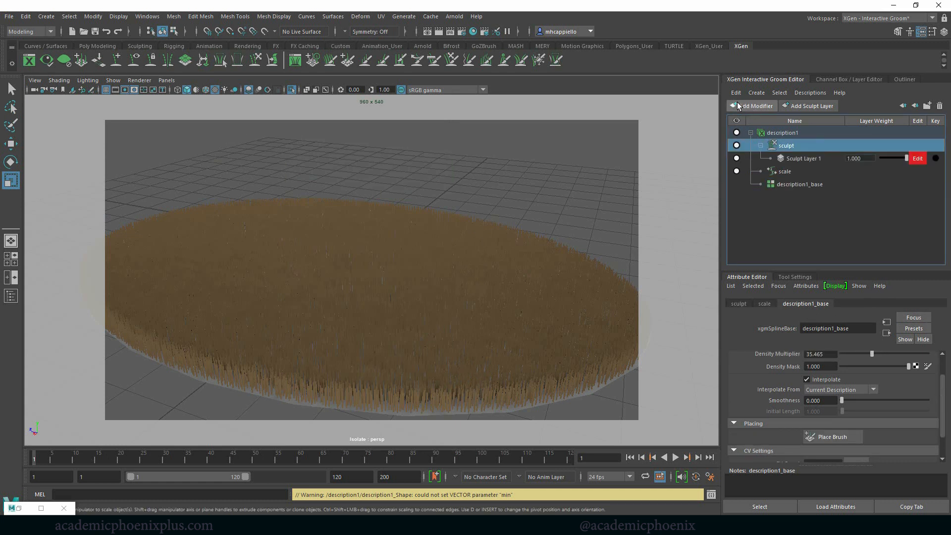
Assign a new Lambert material to the disc beneath the rug splines.
left_click(787, 134)
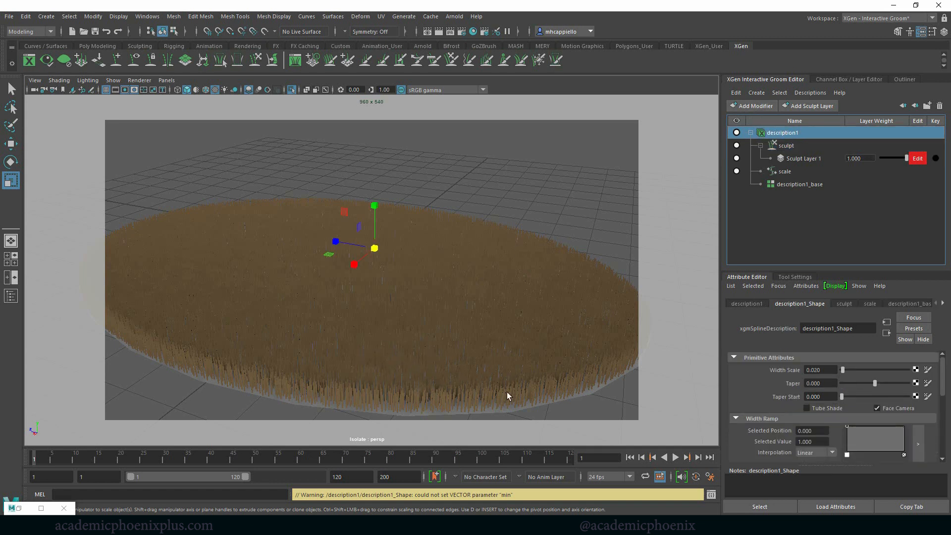
left_click(490, 412)
right_click(501, 411)
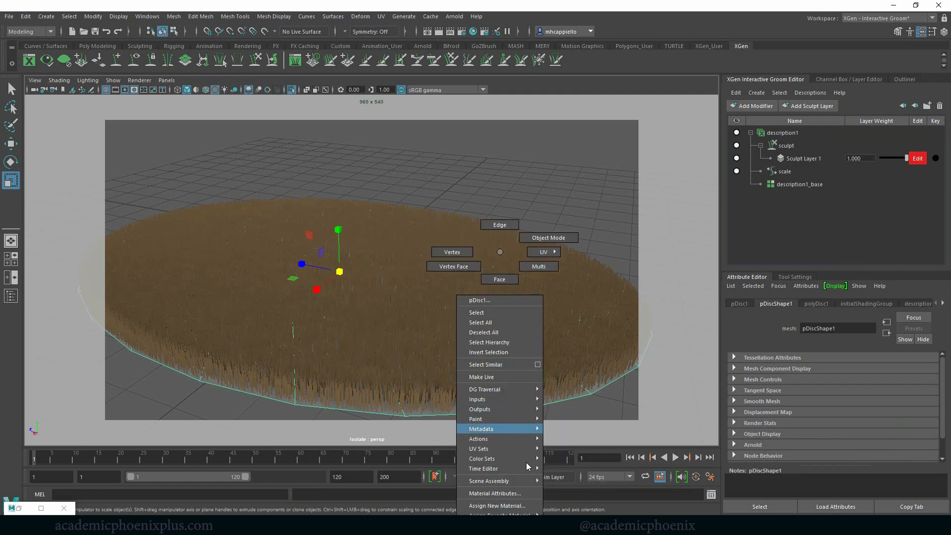
left_click(496, 505)
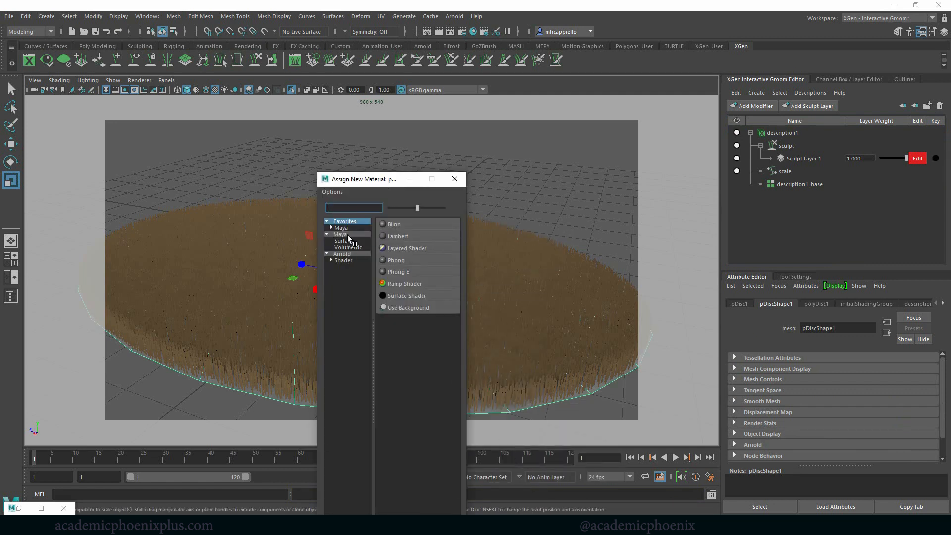
left_click(408, 235)
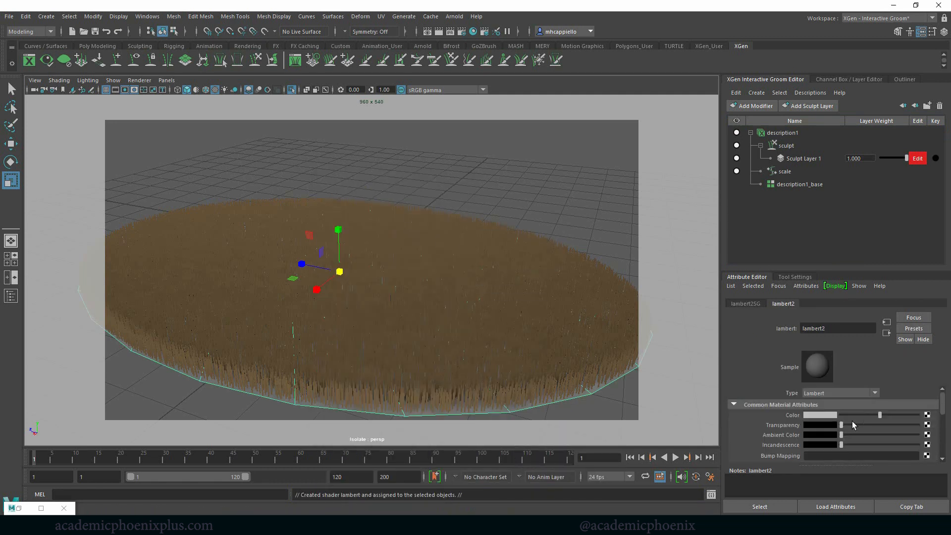
Set the disc's Lambert color to a brown close to the color of the rug splines.
left_click(820, 414)
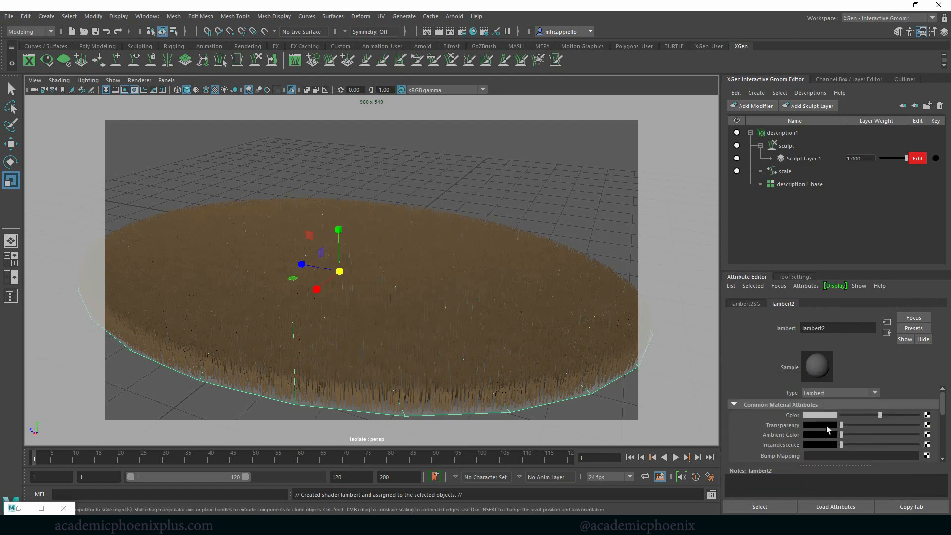
left_click(820, 416)
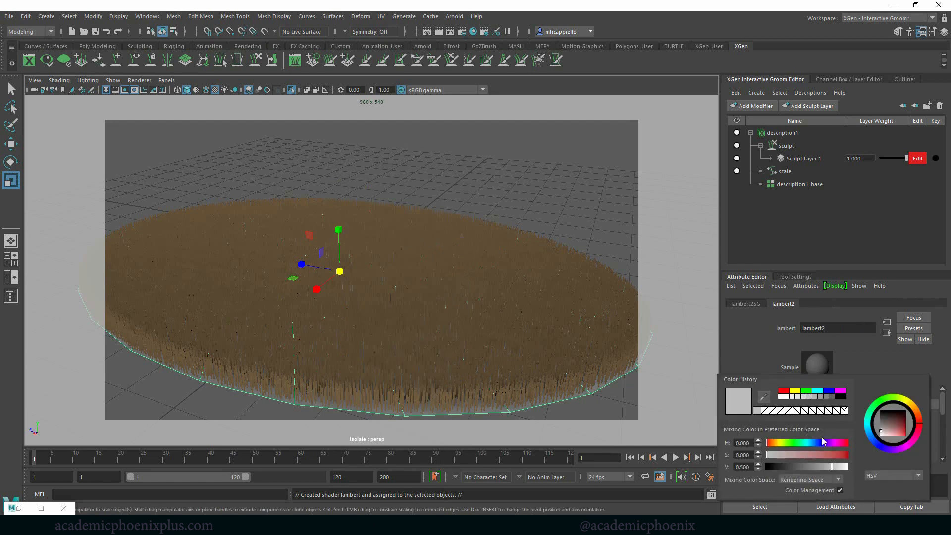
left_click(916, 414)
mouse_move(893, 428)
left_mouse_down()
mouse_move(901, 435)
mouse_move(899, 424)
left_mouse_up()
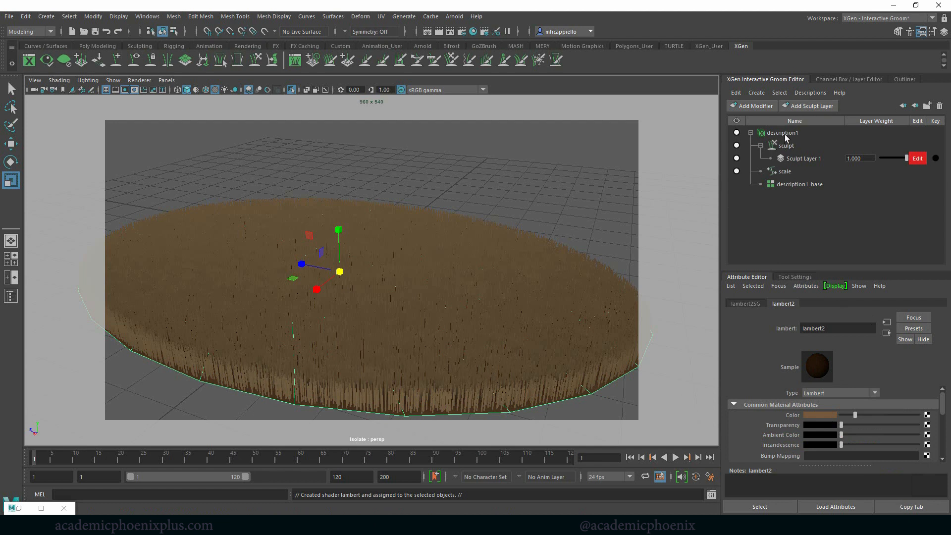
Rename the disc's Lambert material to rug_shader.
left_click_drag(842, 328, 752, 326)
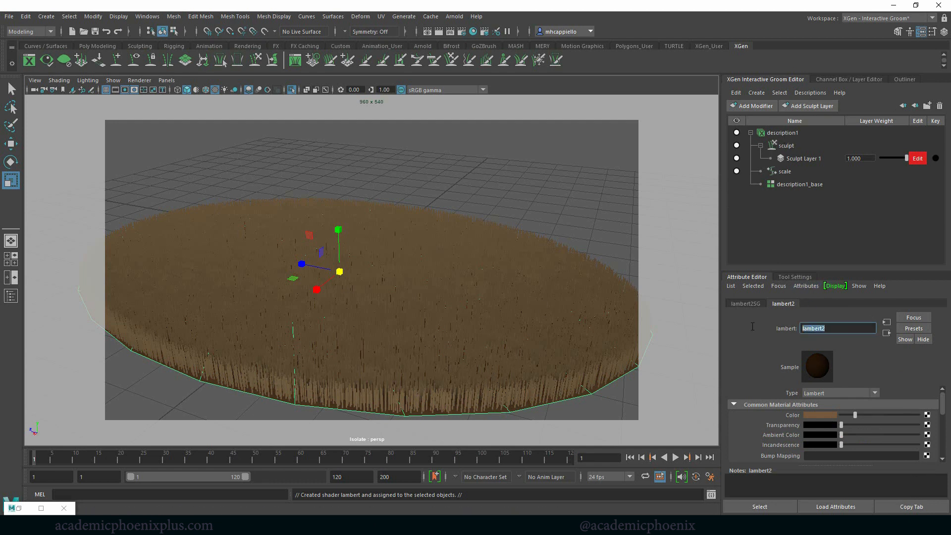
type("rug_shader")
key("Return")
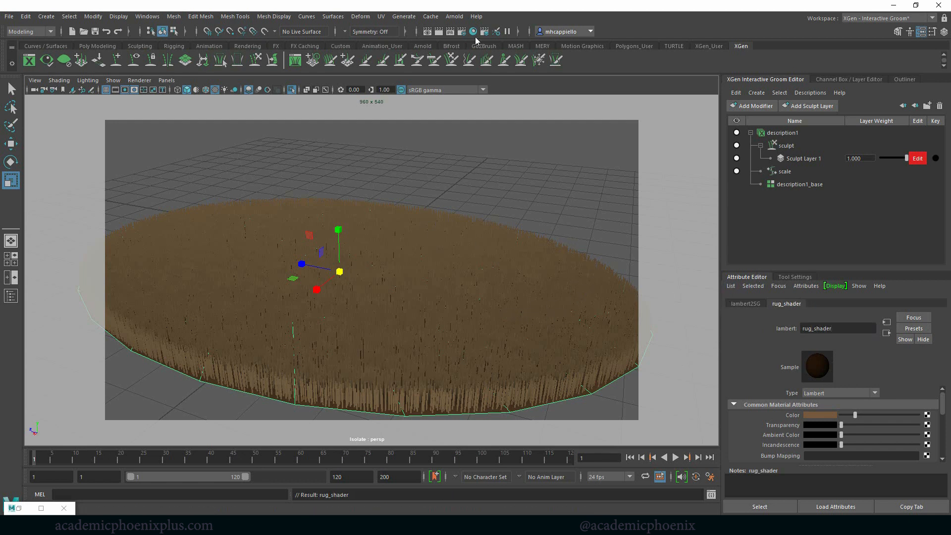
Check the brown-based rug in Arnold RenderView, stop the render and minimize the window.
left_click(454, 16)
left_click(453, 44)
left_click(22, 507)
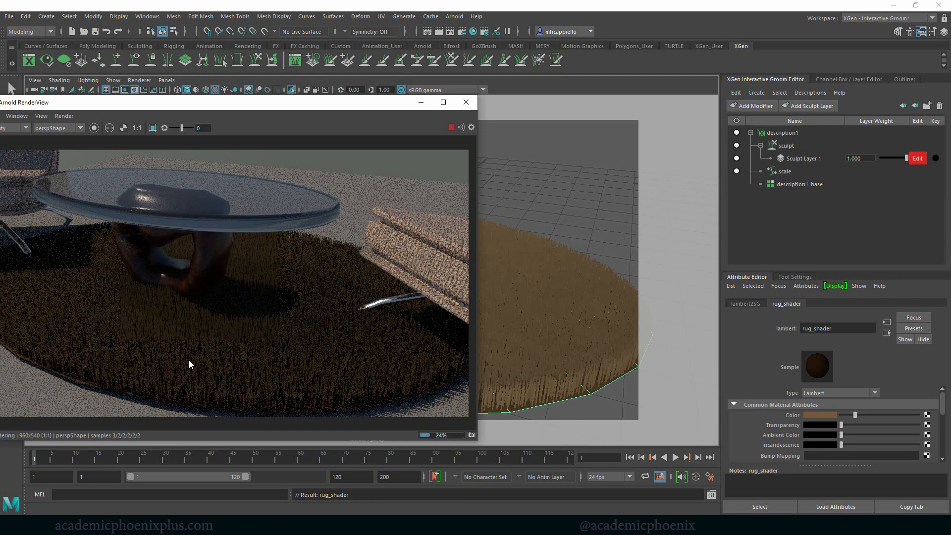
left_click(451, 127)
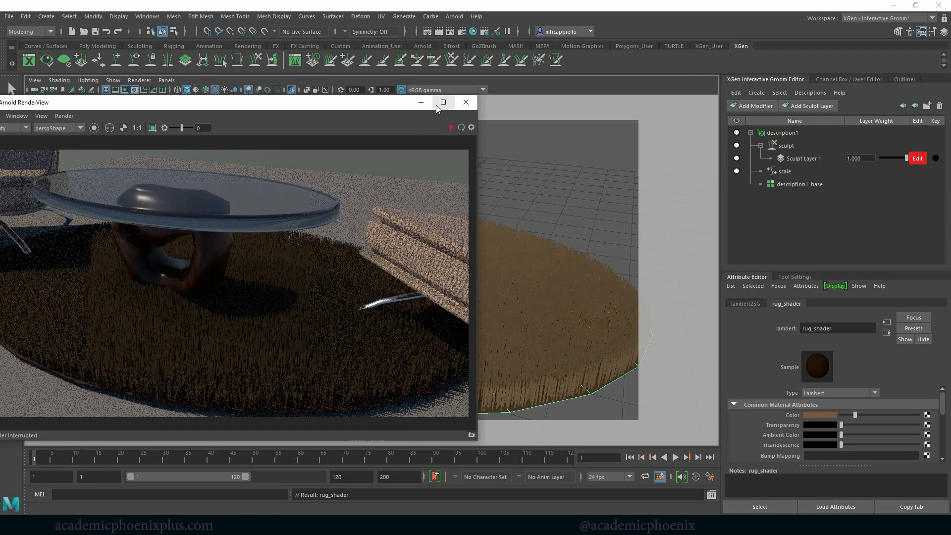
left_click(421, 103)
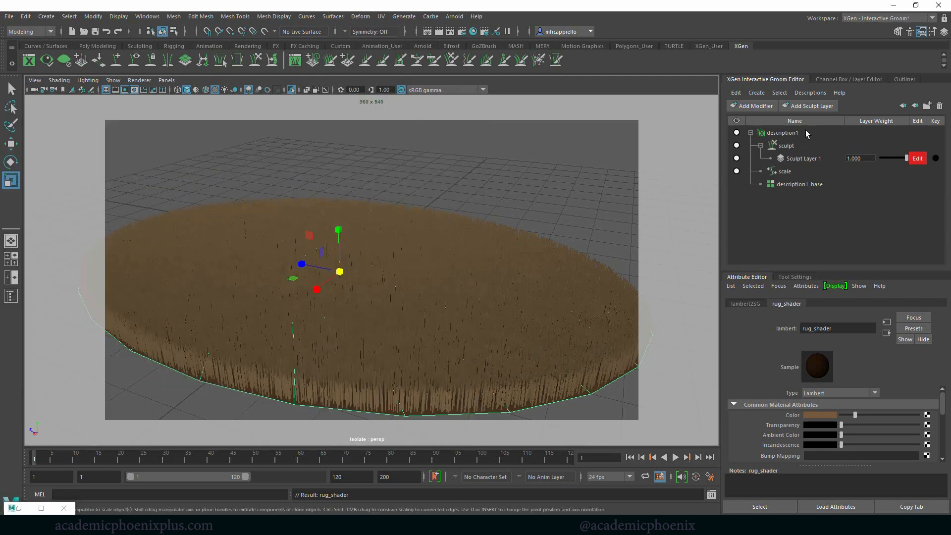
Add a Noise modifier to description1.
left_click(792, 133)
left_click(756, 106)
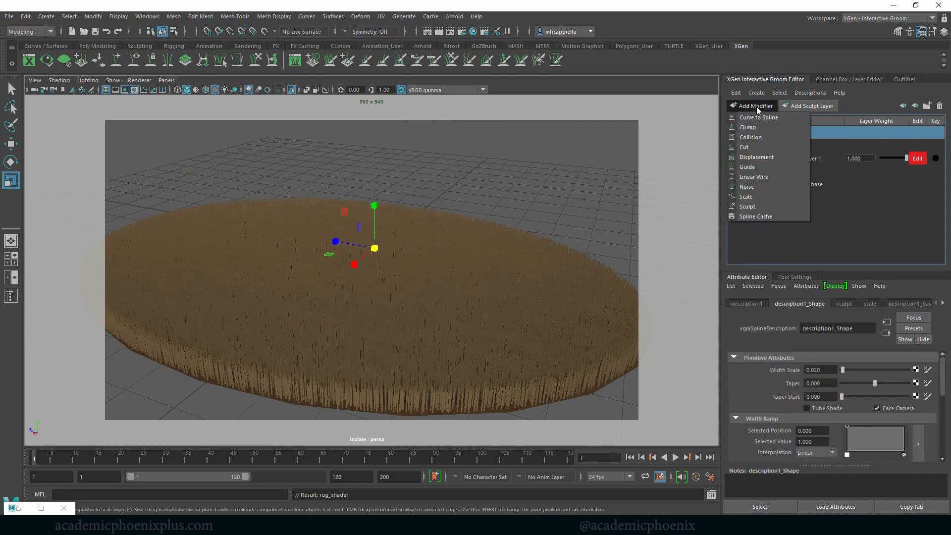
left_click(766, 186)
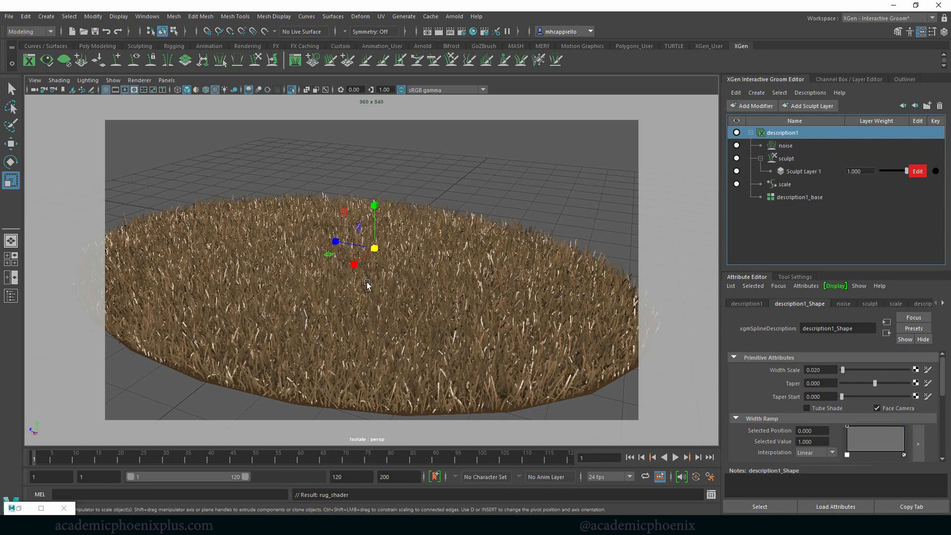
Render the rug with its noise modifier in Arnold RenderView, framing the table and both chairs.
double_click(20, 508)
left_click(450, 128)
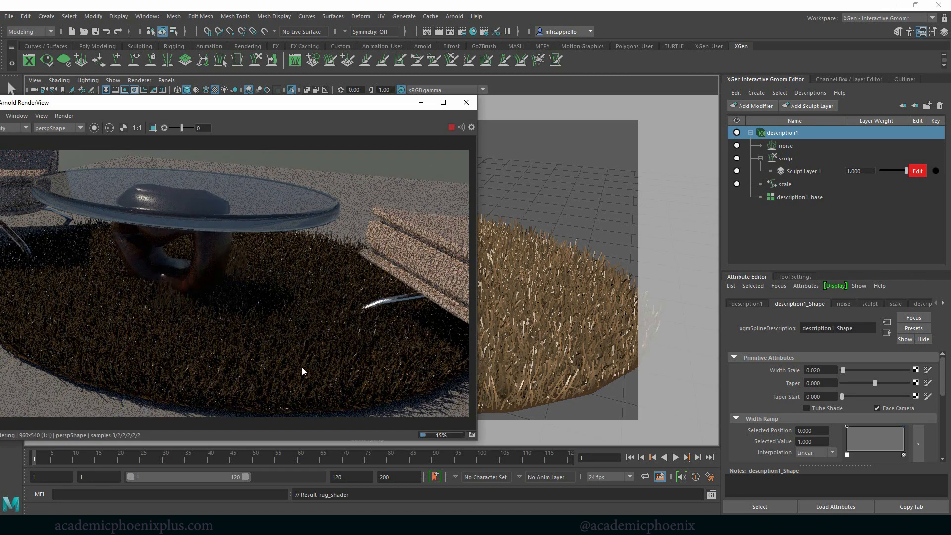
mouse_move(545, 329)
left_mouse_down("alt")
mouse_move(558, 328)
mouse_move(546, 328)
left_mouse_up("alt")
right_click_drag(546, 328, 480, 285, "alt")
middle_click_drag(480, 285, 557, 294, "alt")
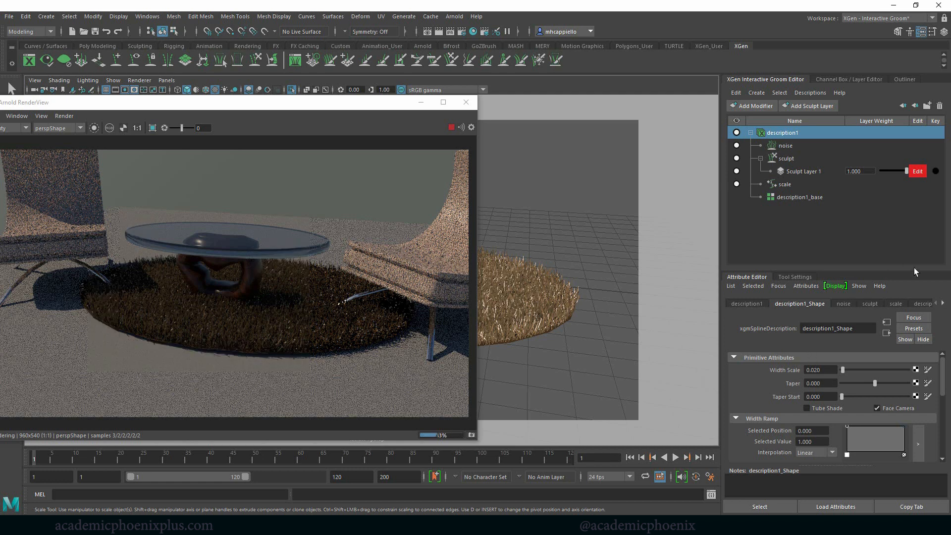
Raise the noise modifier's Frequency to about 3.0, check it in the live render and close the render view.
left_click(783, 134)
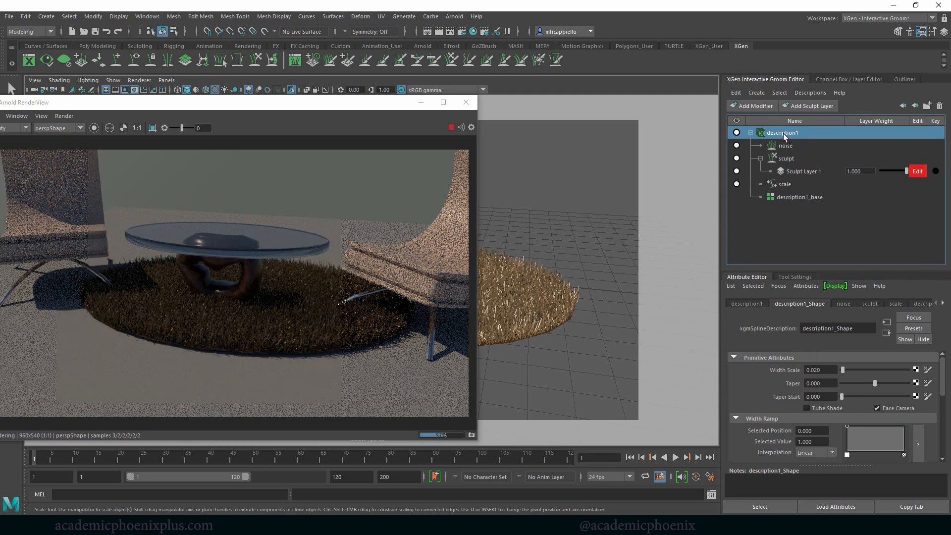
left_click(785, 145)
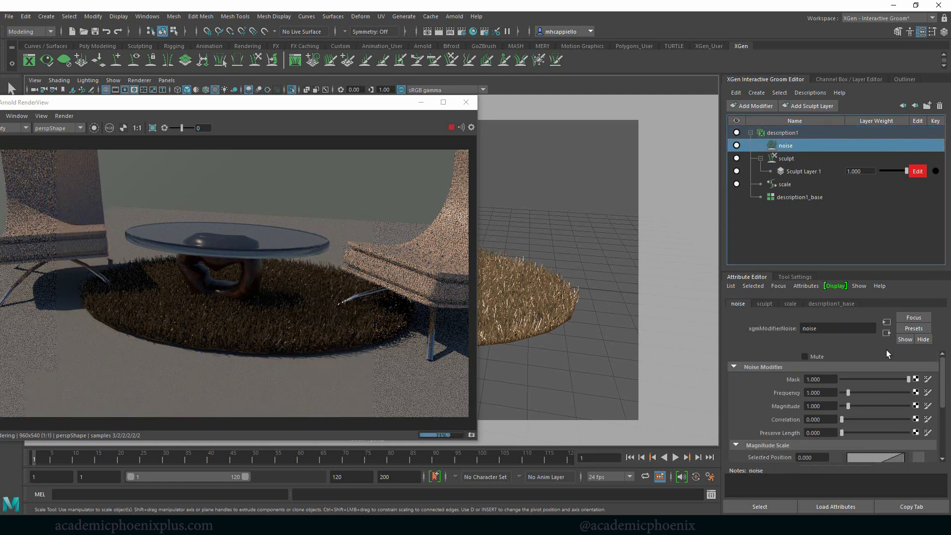
left_click_drag(850, 391, 859, 390)
left_click(860, 391)
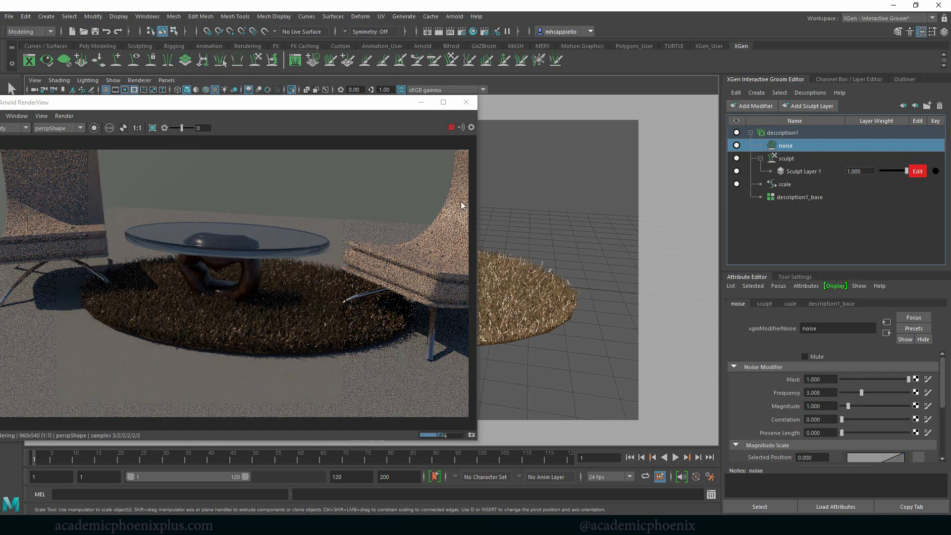
left_click(465, 102)
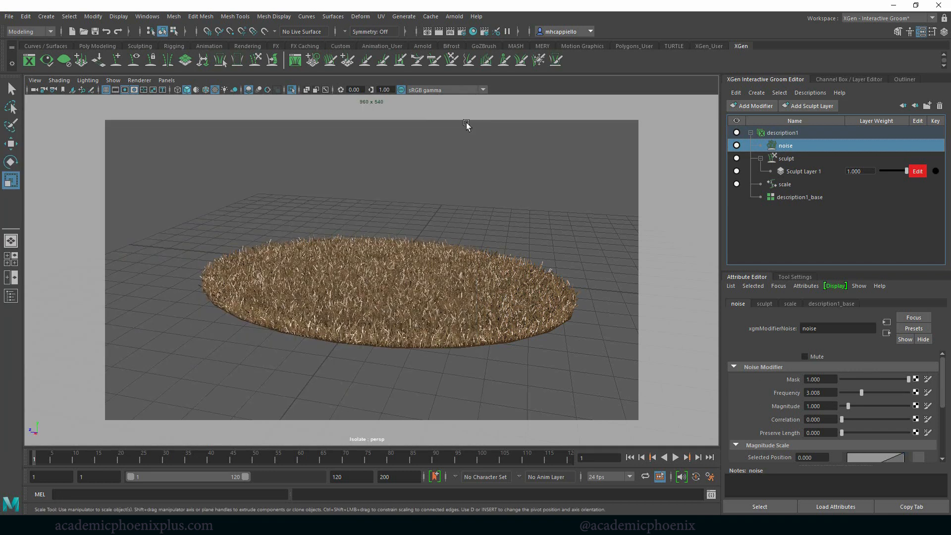
Graph the network of hairPhysicalShader1 in Hypershade, keep that shader selected for editing and minimize Hypershade.
left_click(493, 261)
left_click(493, 248)
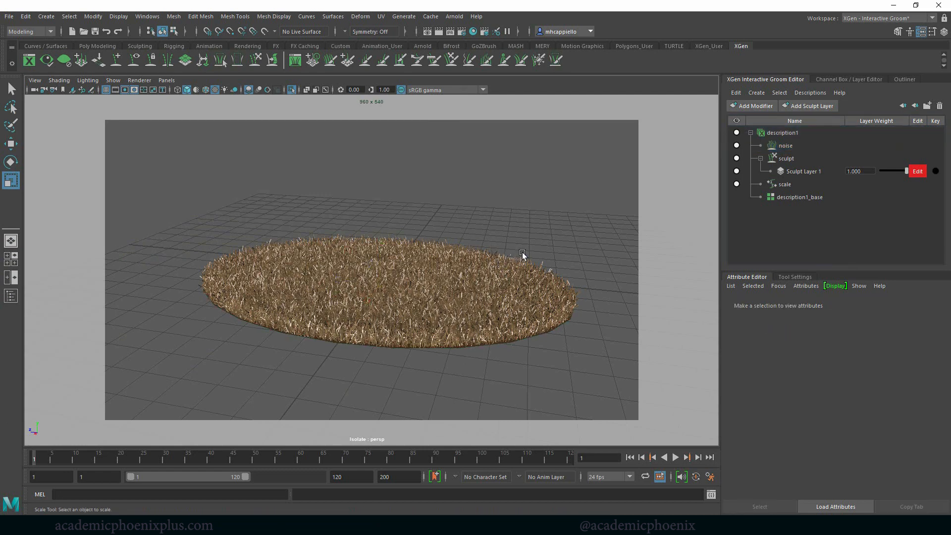
left_click(795, 131)
left_click(472, 31)
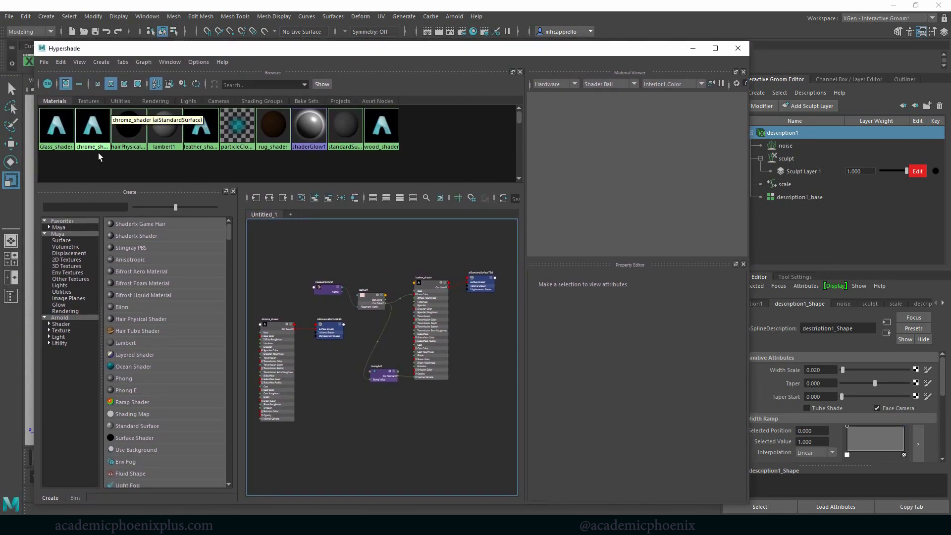
left_click(129, 135)
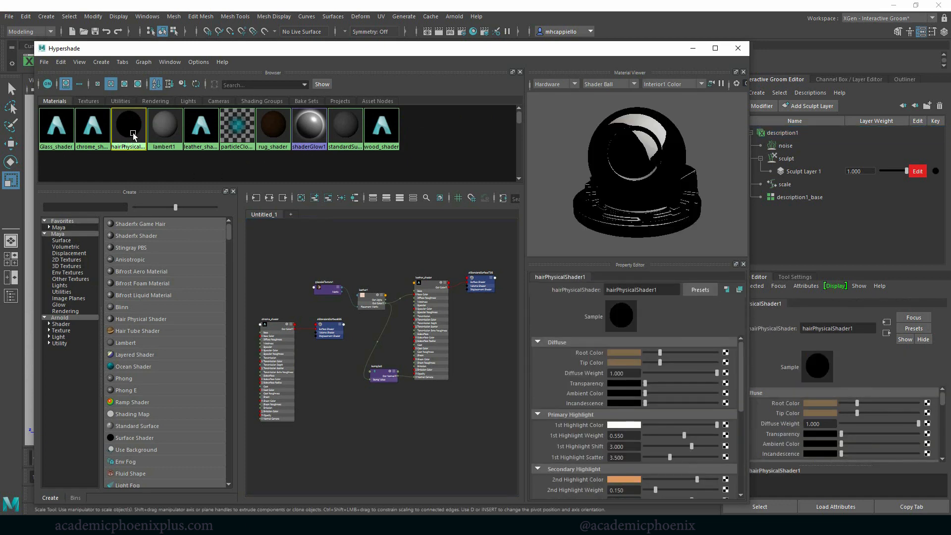
right_click(129, 131)
left_click(127, 159)
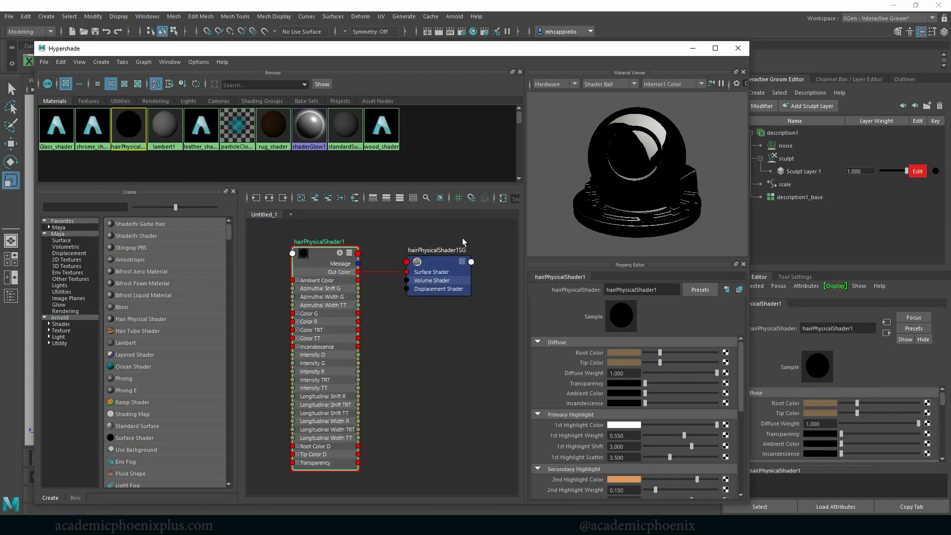
left_click_drag(615, 58, 410, 74)
left_click(488, 64)
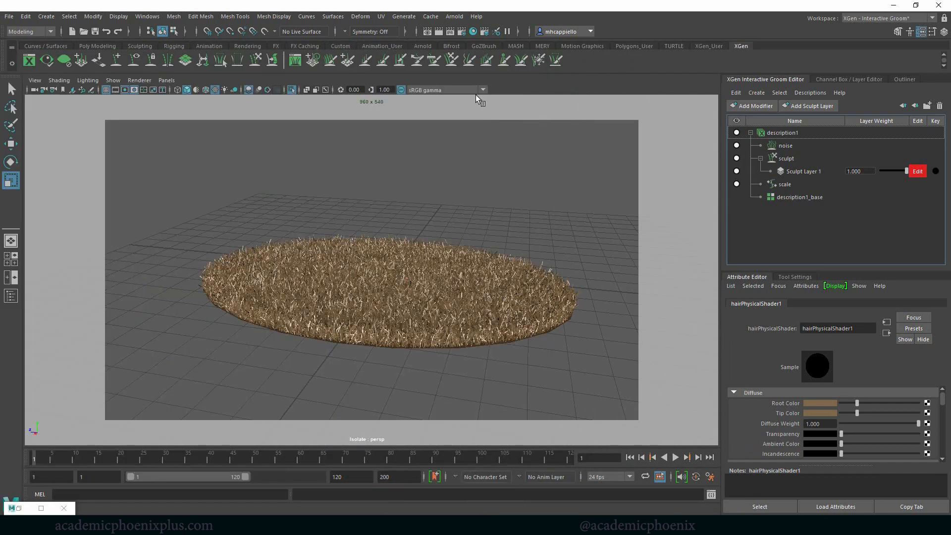
Set hairPhysicalShader1's Root Color to pure red, check the rug in an Arnold render and close the render view.
left_click(824, 403)
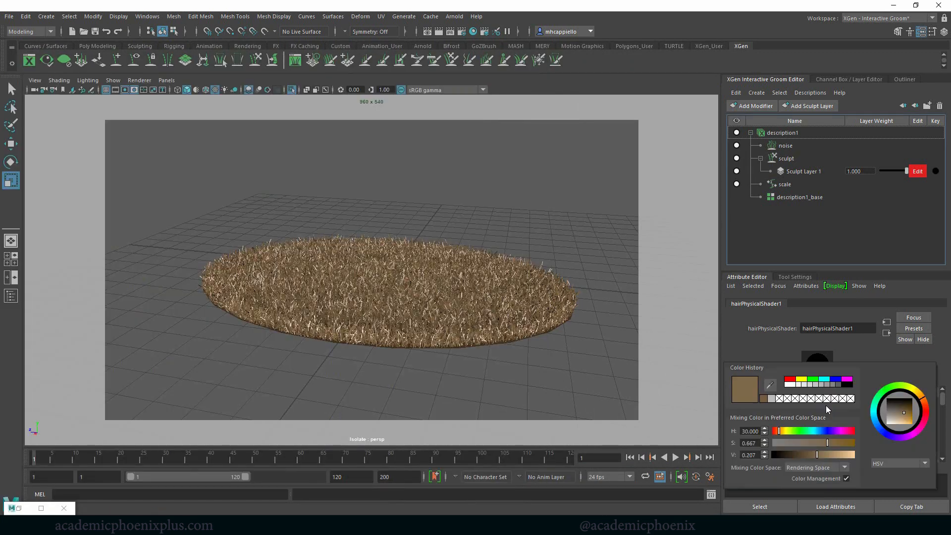
left_click(791, 379)
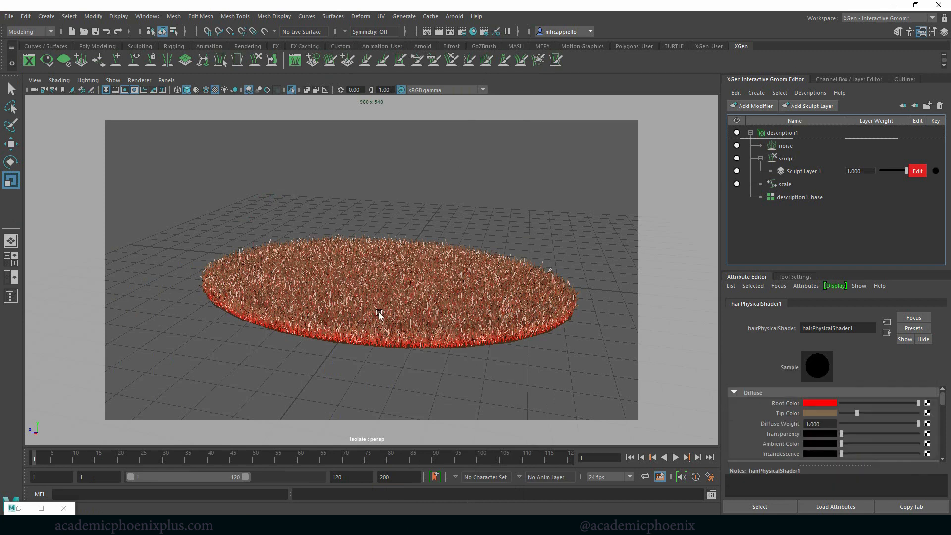
right_click_drag(547, 249, 582, 267, "alt")
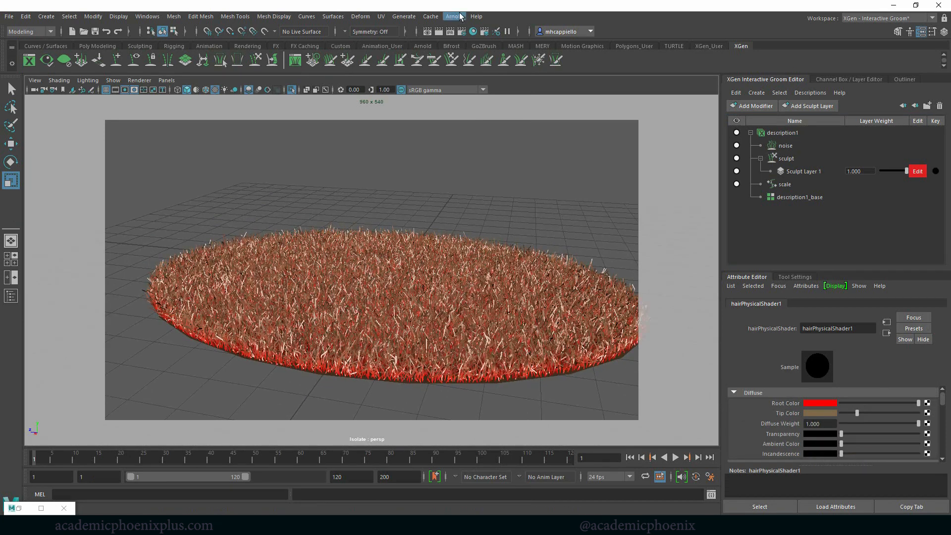
left_click(454, 17)
left_click(479, 37)
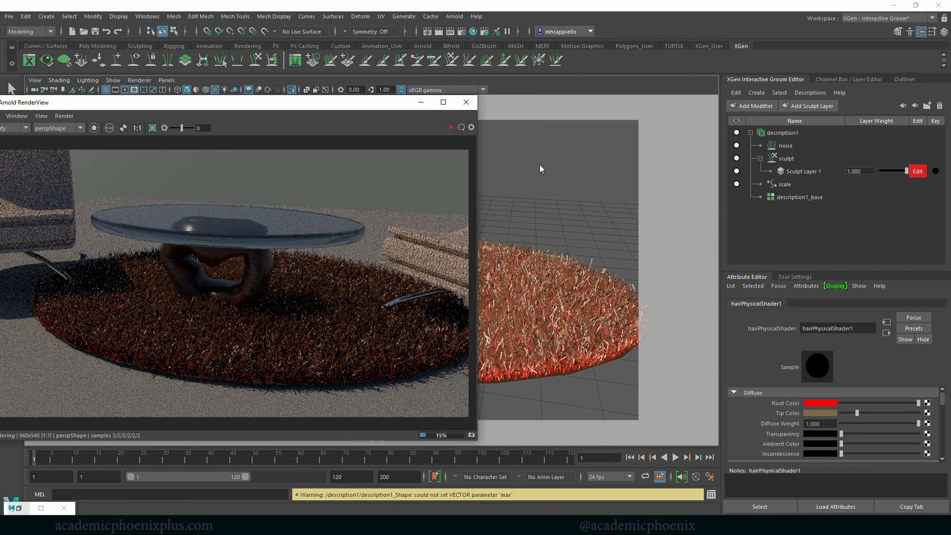
left_click(465, 102)
Set the hair shader's Tip Color to magenta, check the two-tone rug in an Arnold render and close the render view.
left_click(810, 412)
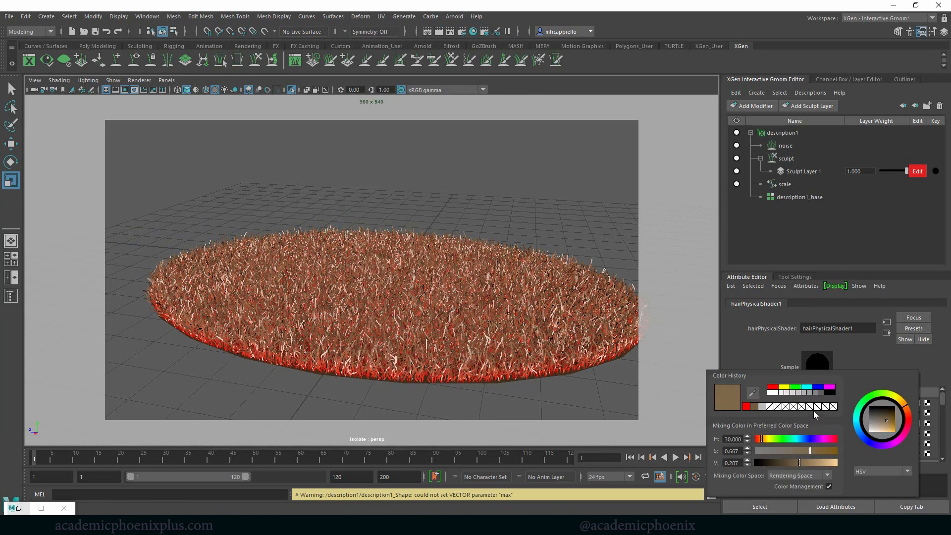
left_click(829, 387)
left_click(450, 18)
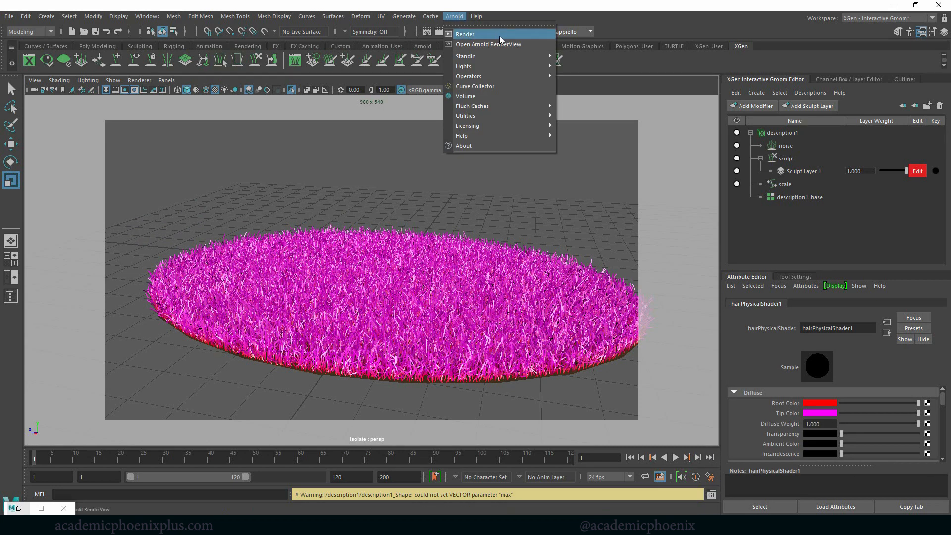
left_click(502, 35)
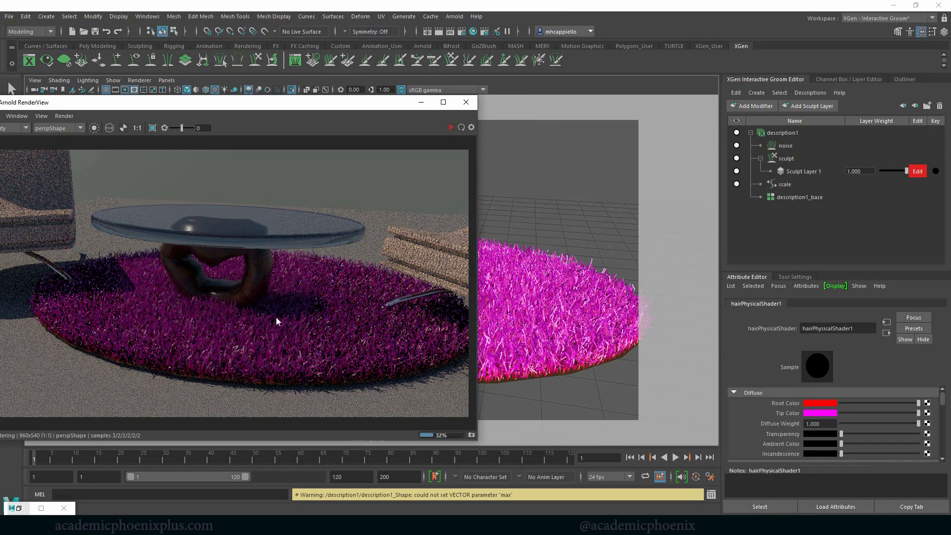
left_click(465, 102)
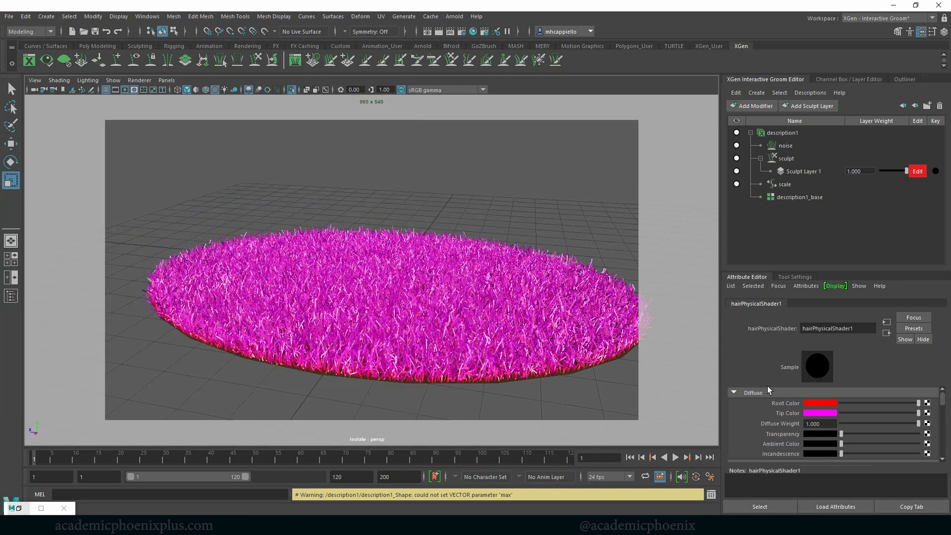
Set the hair shader's Root Color to the earlier brown and its Tip Color to a lighter version of it, and render in Arnold.
left_click(815, 403)
left_click(766, 398)
left_click(822, 412)
left_click(760, 407)
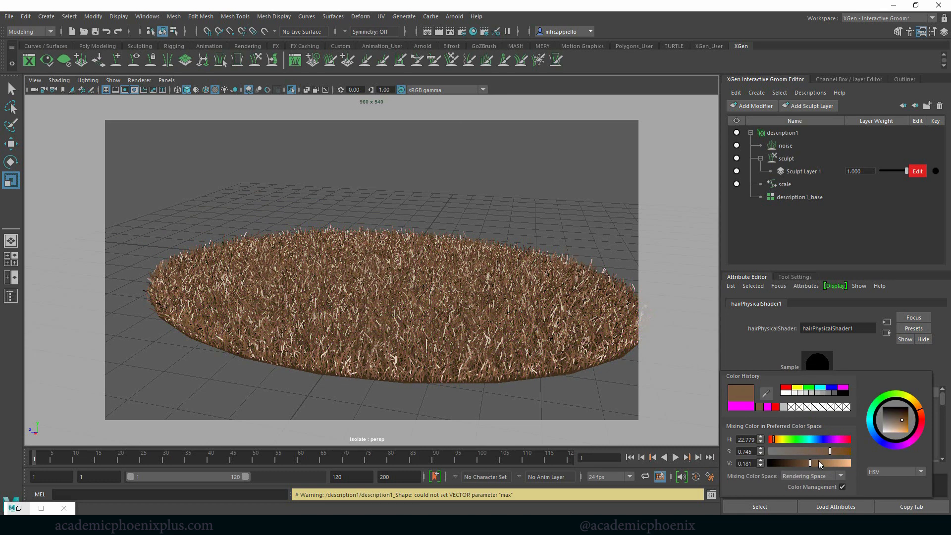
mouse_move(820, 463)
left_mouse_down()
mouse_move(840, 466)
mouse_move(832, 464)
left_mouse_up()
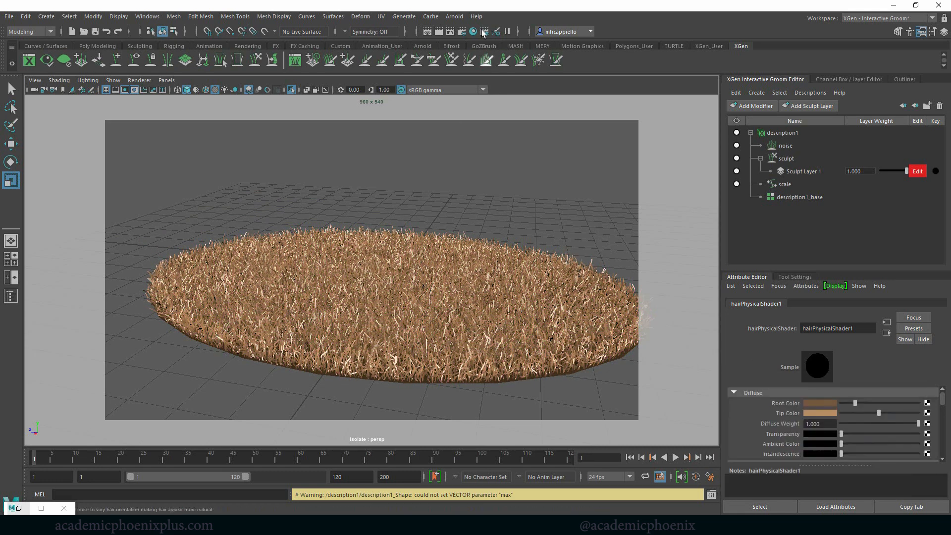
left_click(453, 17)
left_click(455, 35)
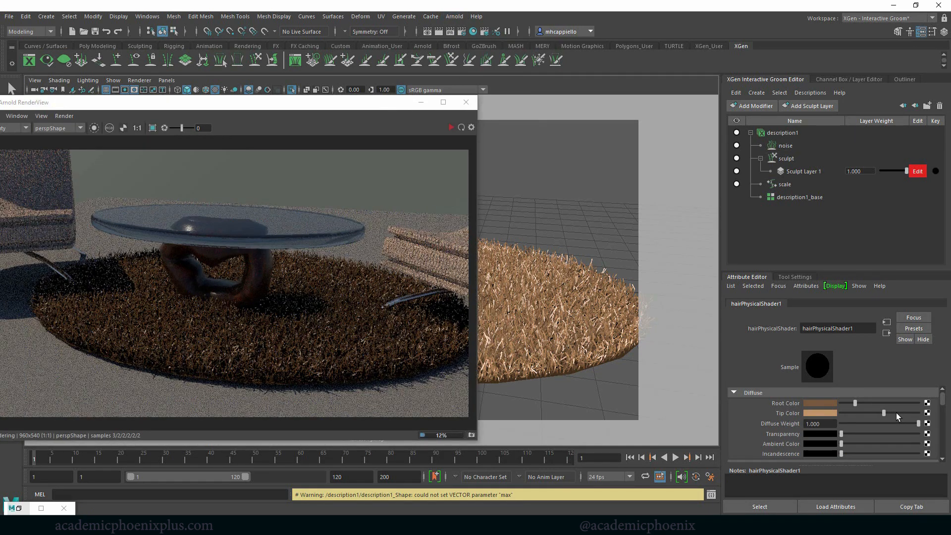
Brighten the hair shader's Tip Color and Root Color further, re-rendering to check the rug and stopping the render.
left_click_drag(893, 414, 906, 412)
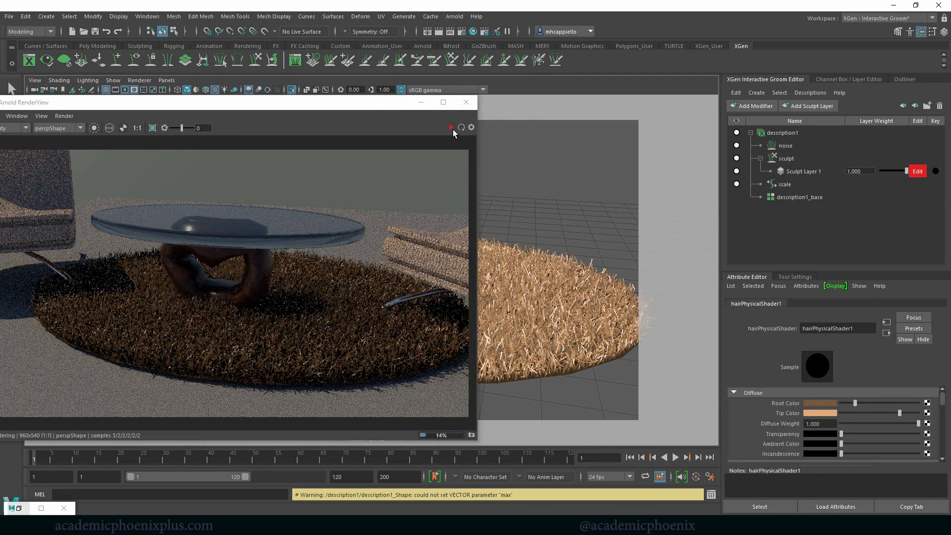
left_click(448, 127)
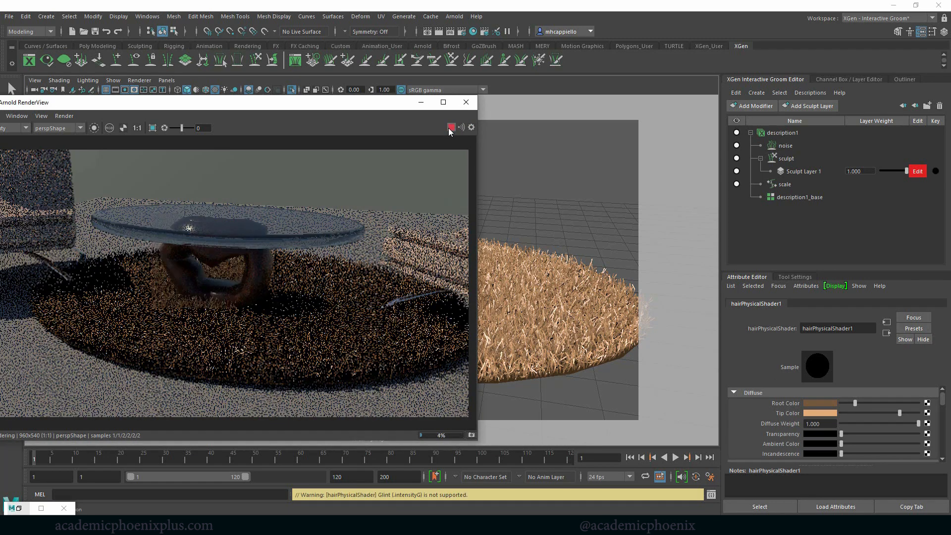
left_click(448, 128)
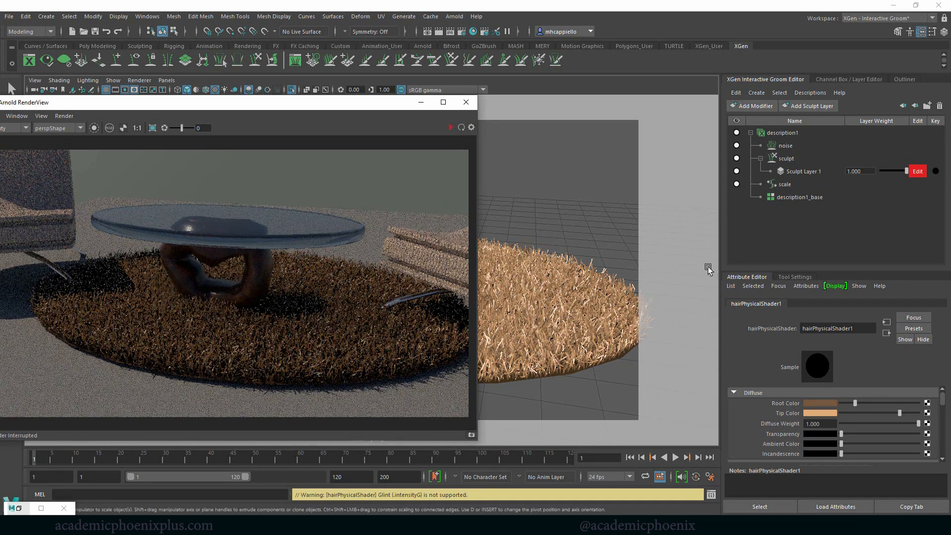
left_click(907, 411)
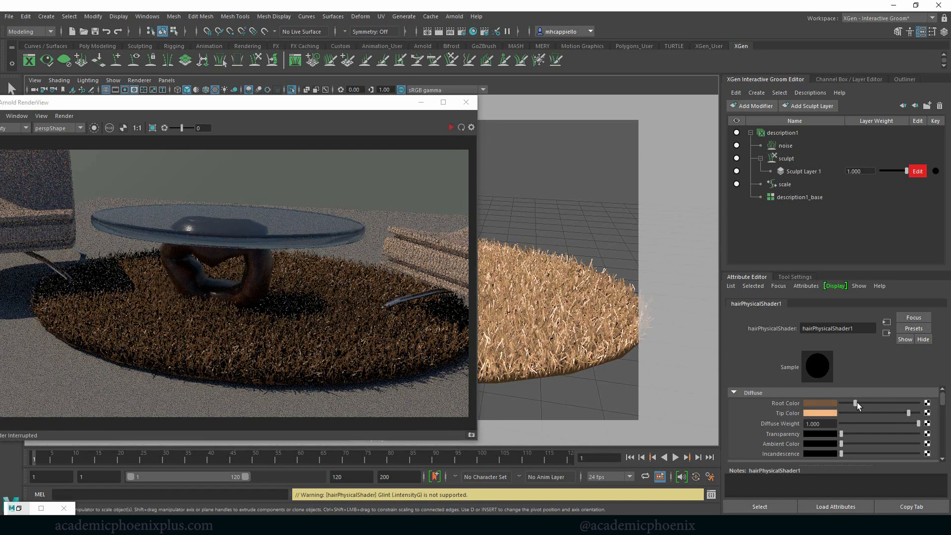
left_click_drag(859, 403, 871, 403)
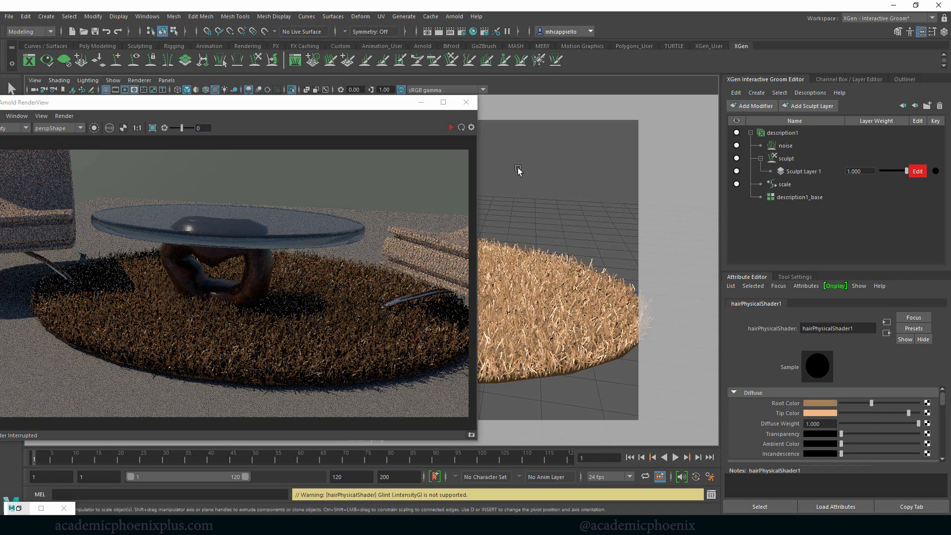
left_click(450, 127)
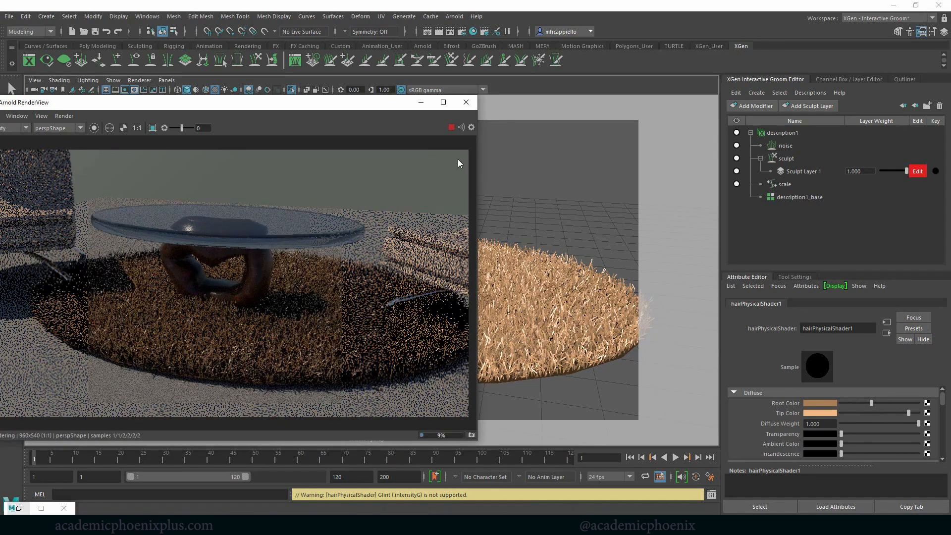
left_click(451, 127)
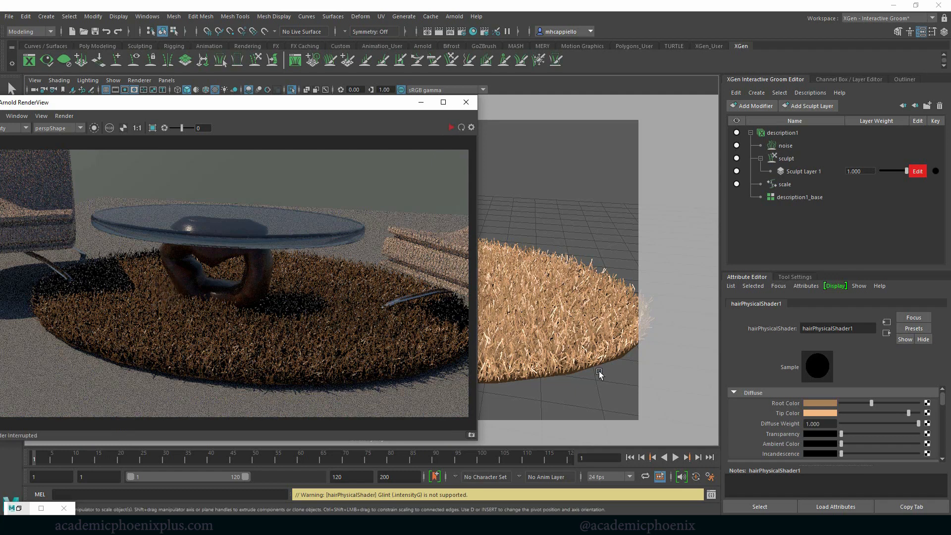
Change the color of the rug disc's rug_shader to the lighter brown from the color history.
left_click(568, 374)
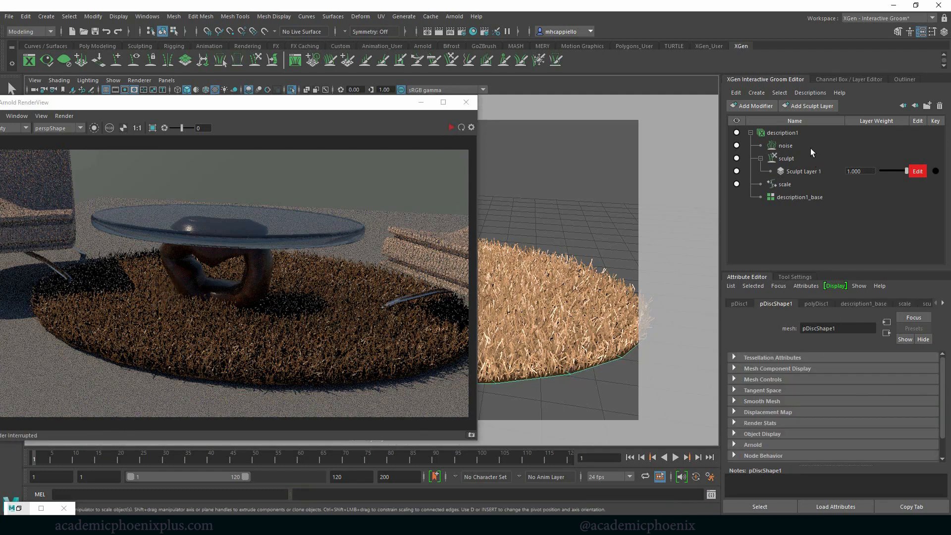
left_click(941, 303)
left_click(942, 303)
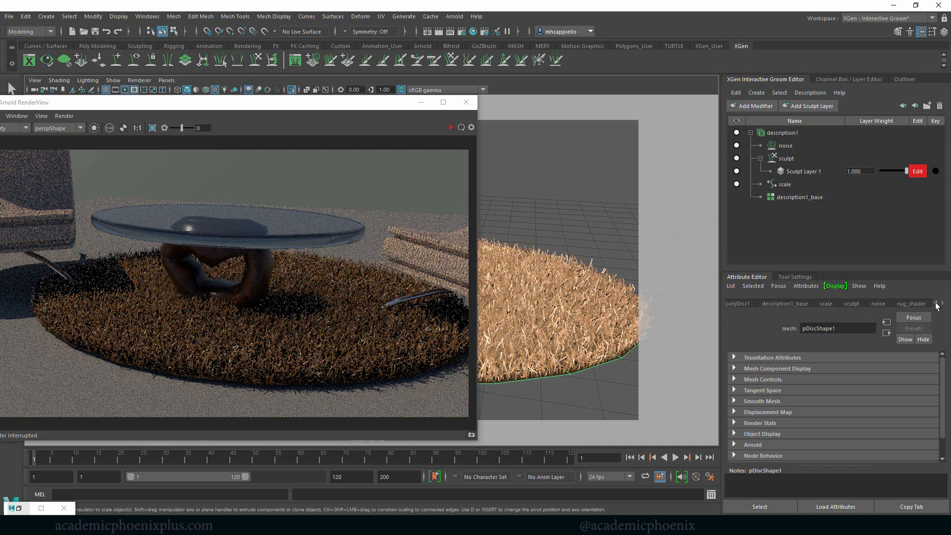
left_click(914, 303)
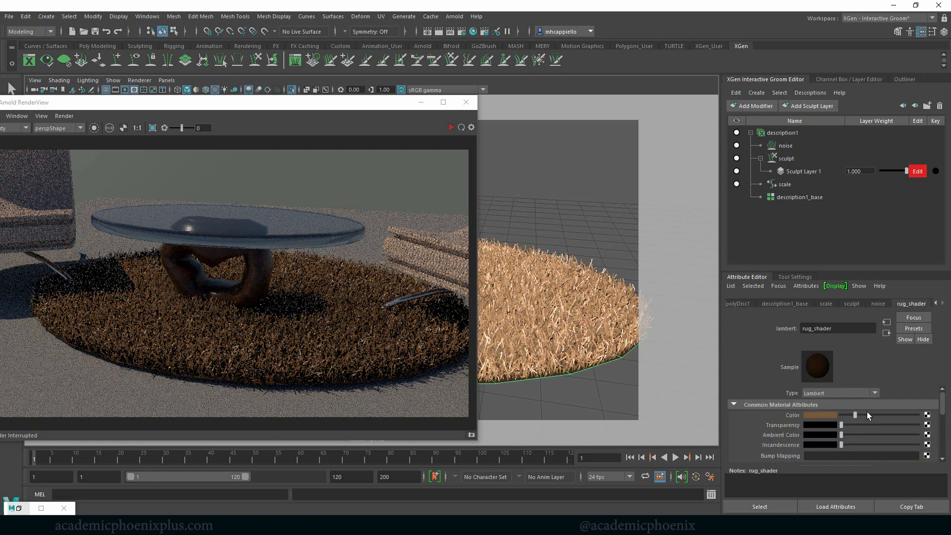
left_click(825, 414)
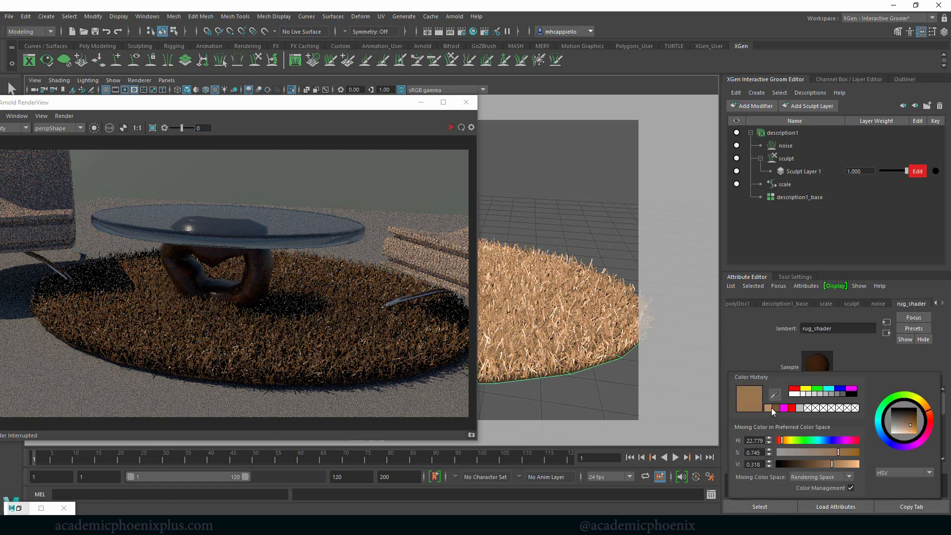
left_click(771, 408)
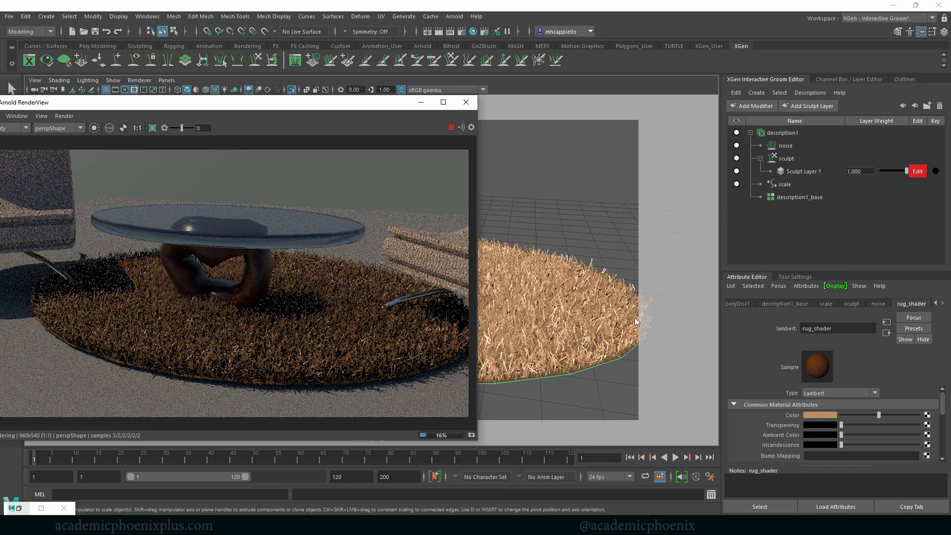
Set the scale modifier's Scale to 0.2, check the shorter rug fibres in the Arnold render and minimize the render view.
left_click(797, 132)
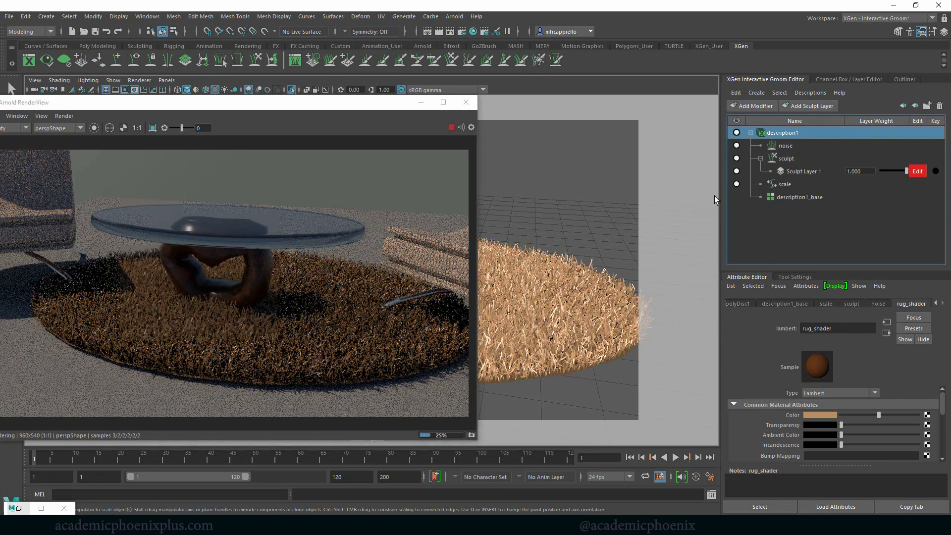
left_click(451, 128)
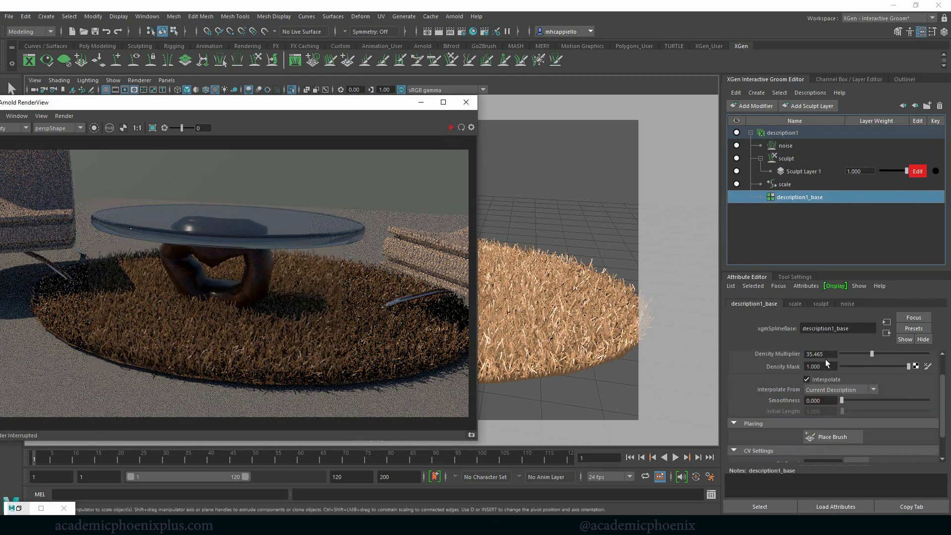
left_click(778, 187)
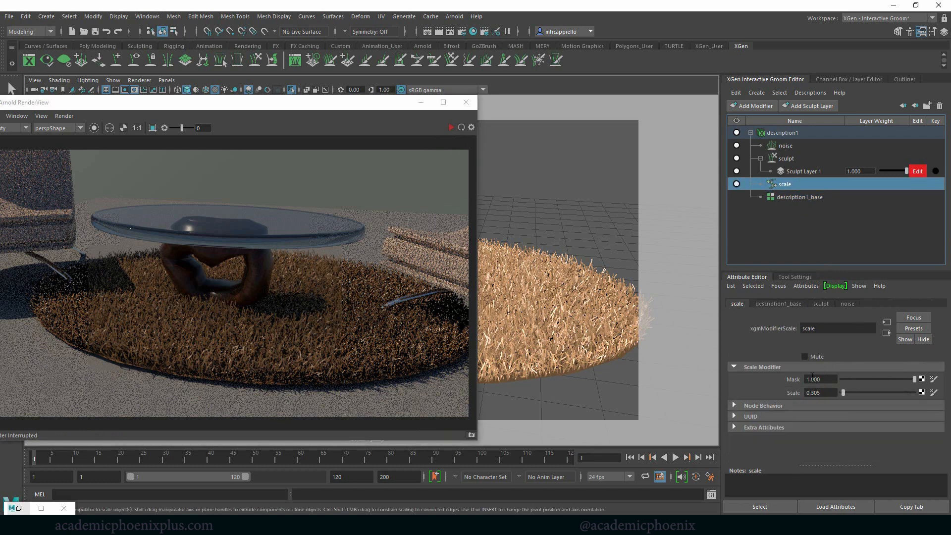
double_click(823, 393)
type("0.2")
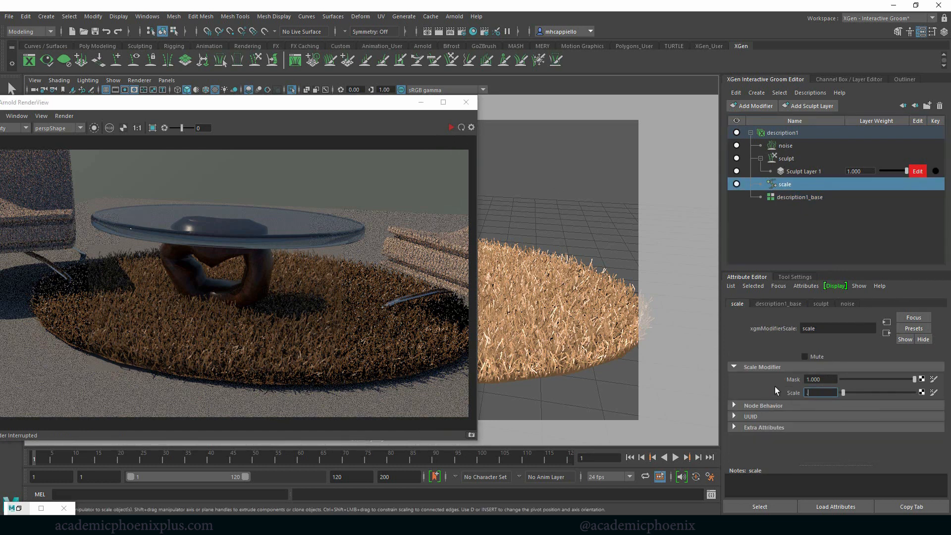
key("Return")
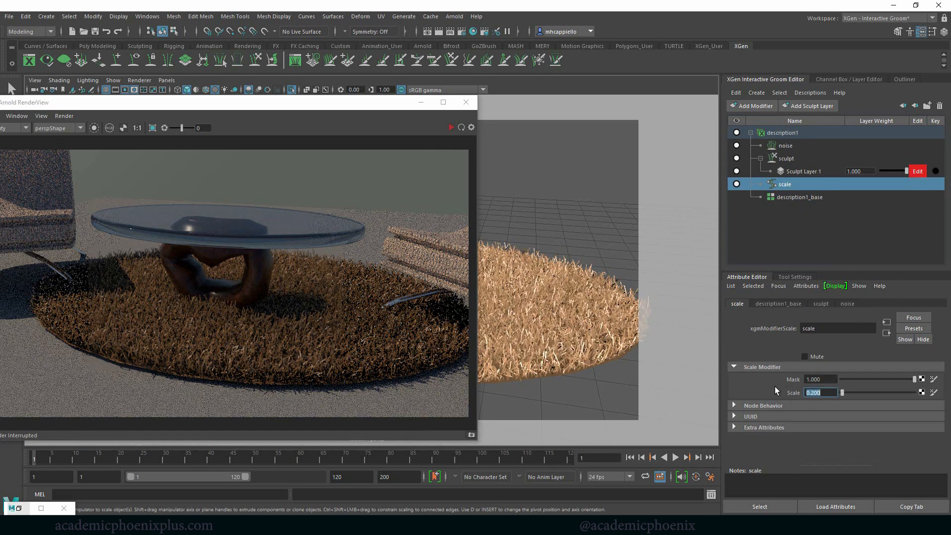
left_click(451, 128)
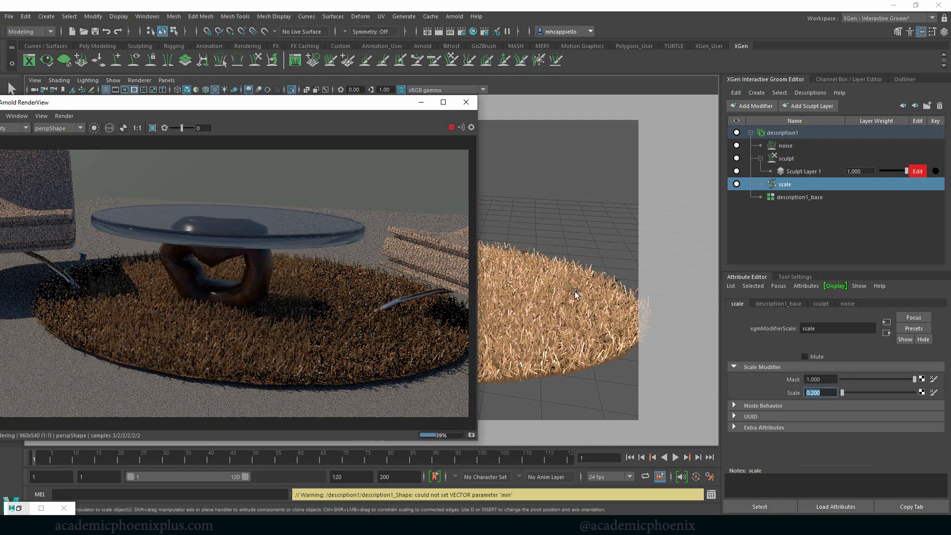
key("Return")
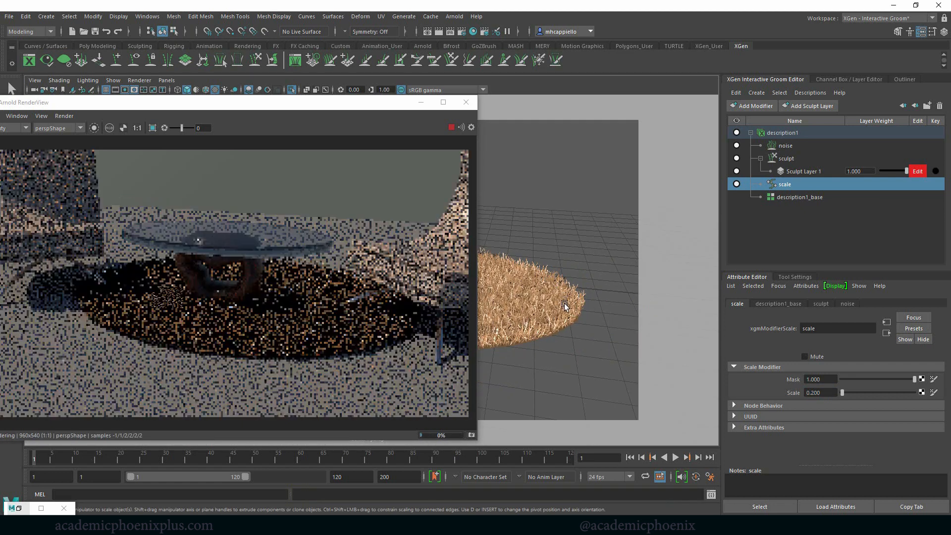
left_click(420, 102)
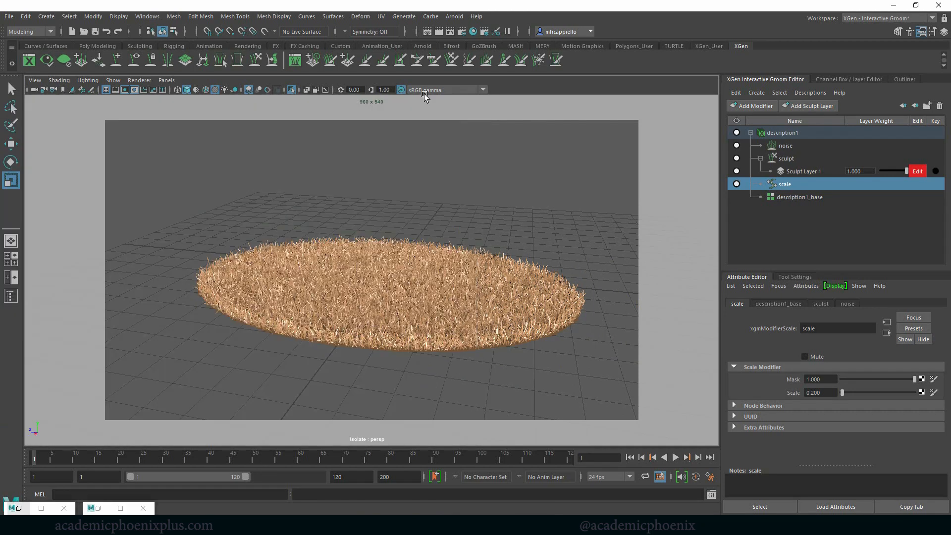
Turn off the isolated view to show the furniture, and move the rug disc slightly down beneath the table.
left_click(291, 89)
left_click_drag(350, 244, 373, 325, "alt")
left_click(375, 324)
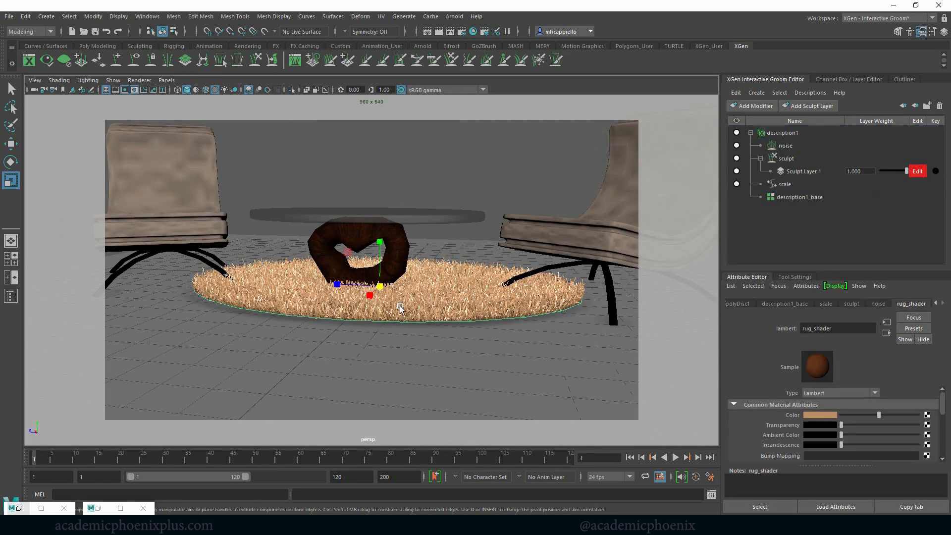
key("w")
left_click_drag(383, 234, 383, 241)
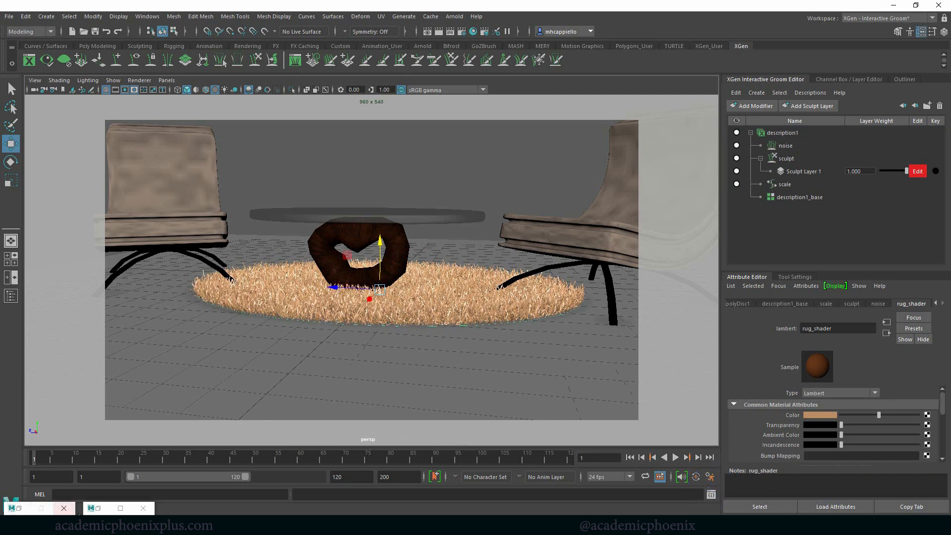
Close the minimized Hypershade window and restore the Arnold RenderView.
left_click(14, 508)
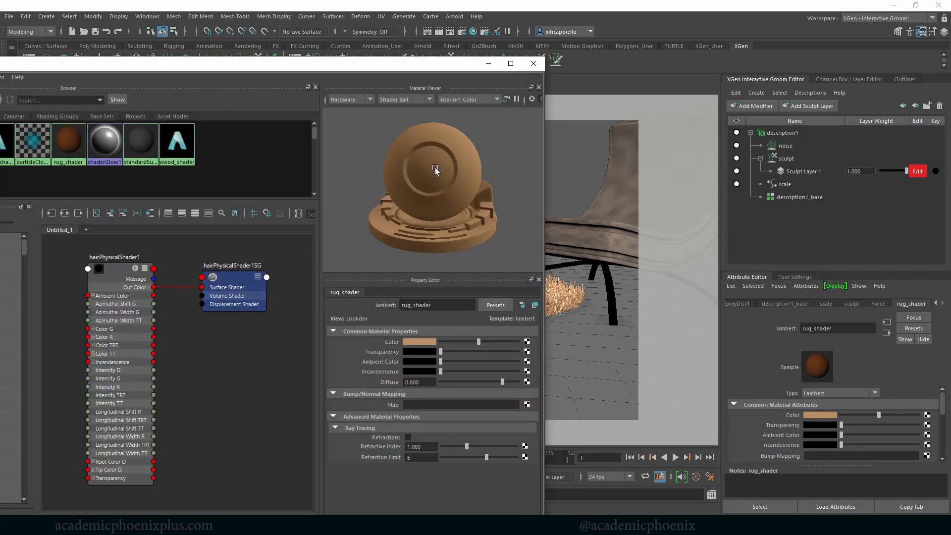
left_click(533, 63)
left_click(114, 508)
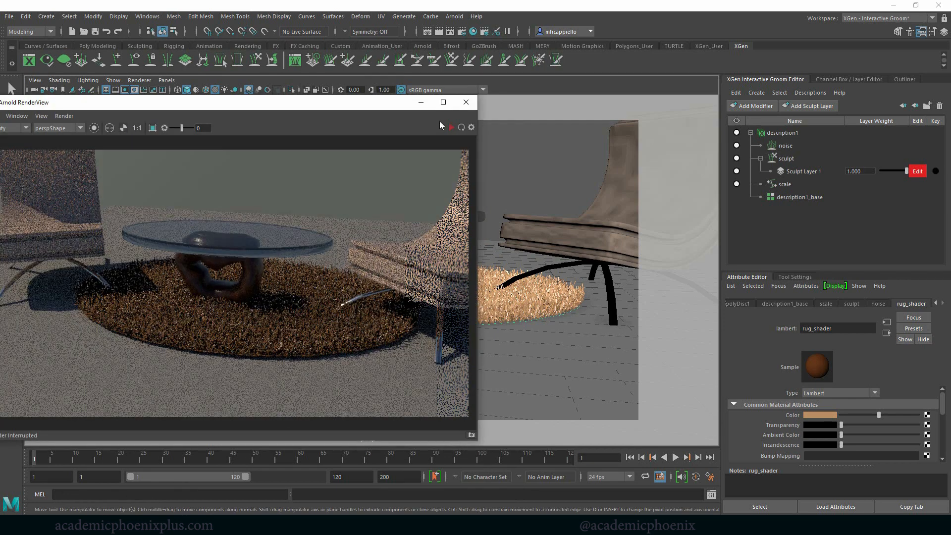
Render the furniture and rug in Arnold from a lower, wider camera angle, and stop the render.
left_click_drag(585, 180, 540, 235, "alt")
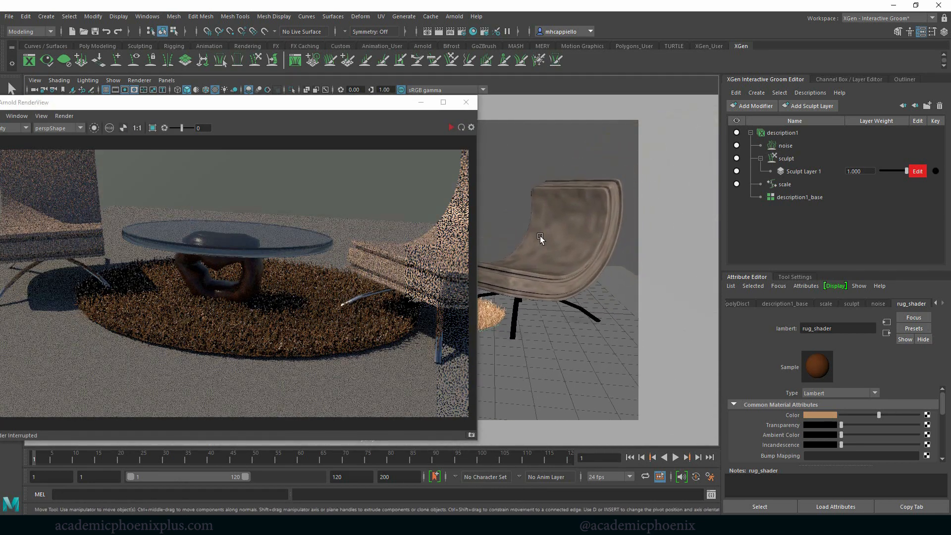
left_click(452, 127)
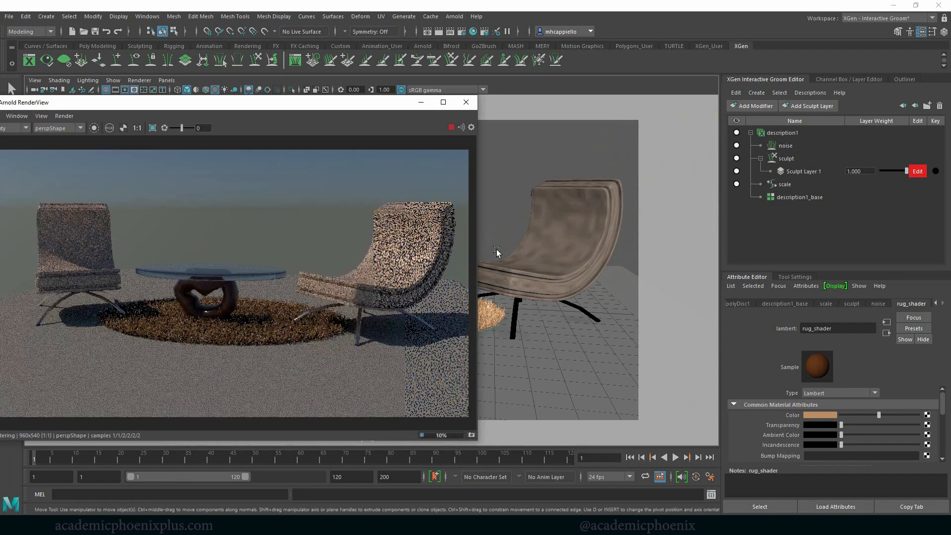
left_click(451, 127)
Minimize the render view and scale the rug disc up uniformly so it reaches beneath the chairs.
left_click(421, 102)
key("r")
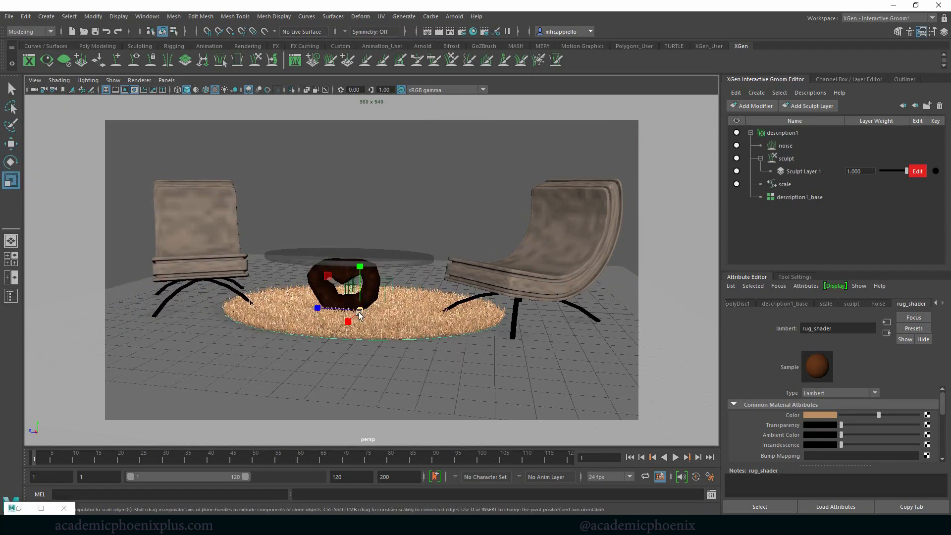
left_click_drag(361, 311, 402, 312)
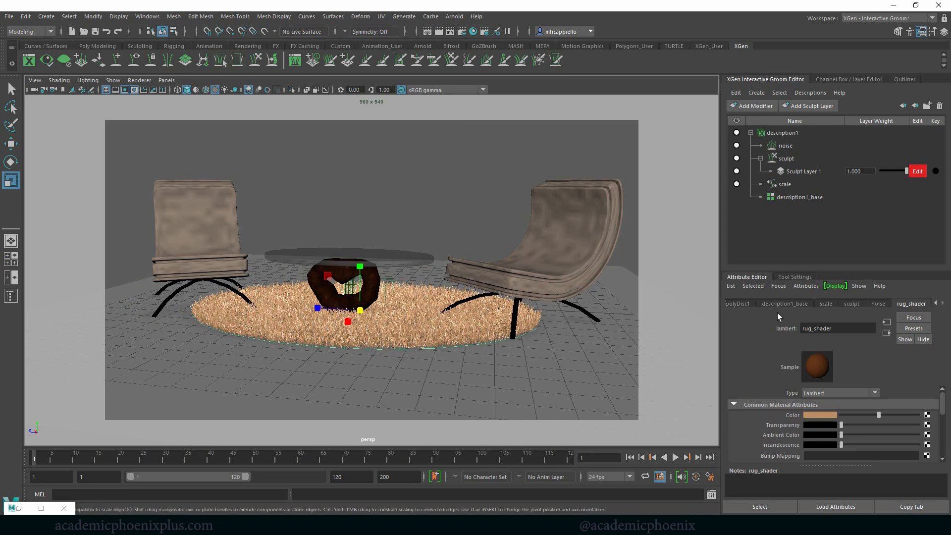
Set the Density Multiplier of description1_base to 40.
left_click(785, 185)
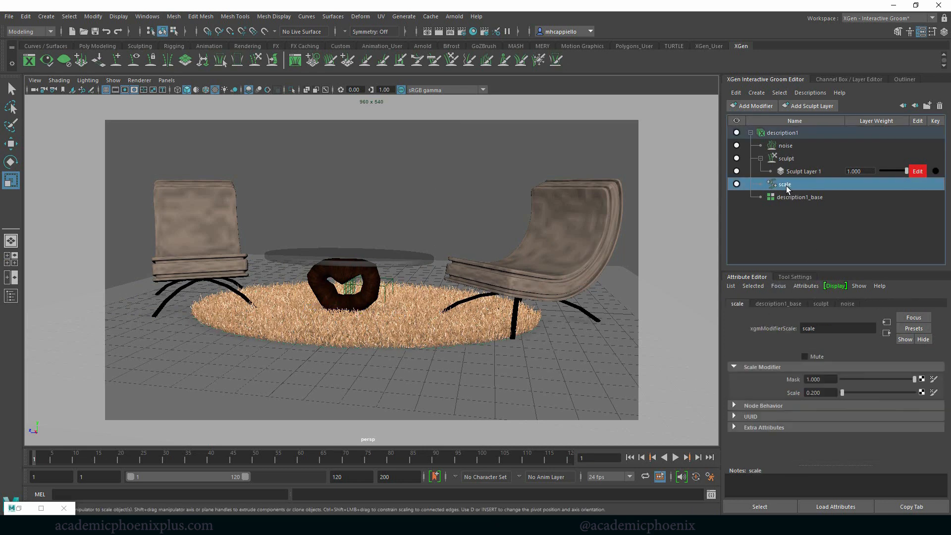
left_click(797, 198)
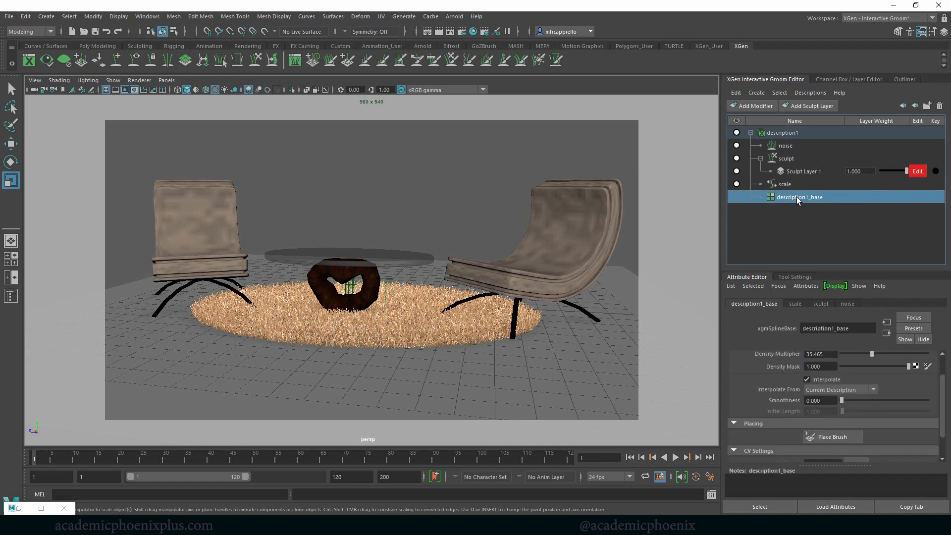
double_click(813, 354)
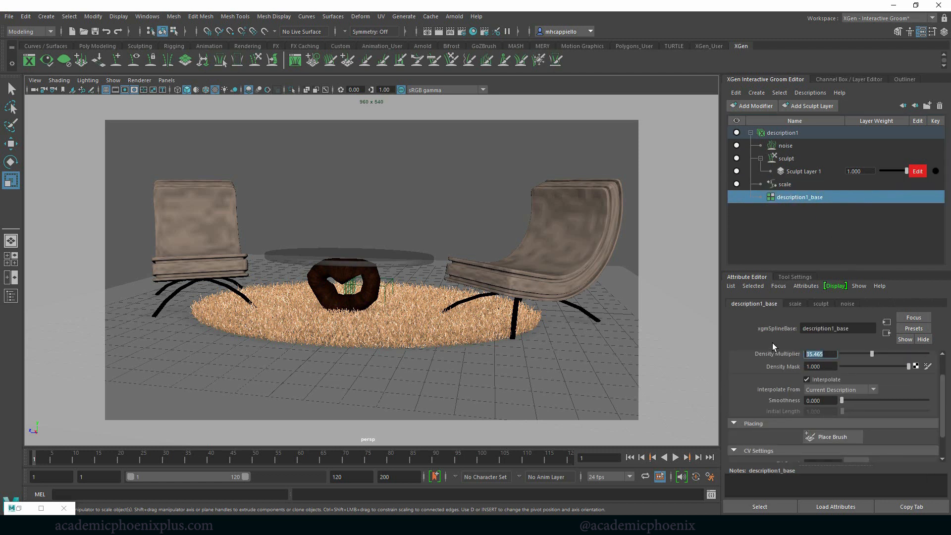
type("40")
key("Return")
Check the enlarged, denser rug in a fresh Arnold render, then stop it and minimize the render view.
left_click(41, 508)
left_click(460, 127)
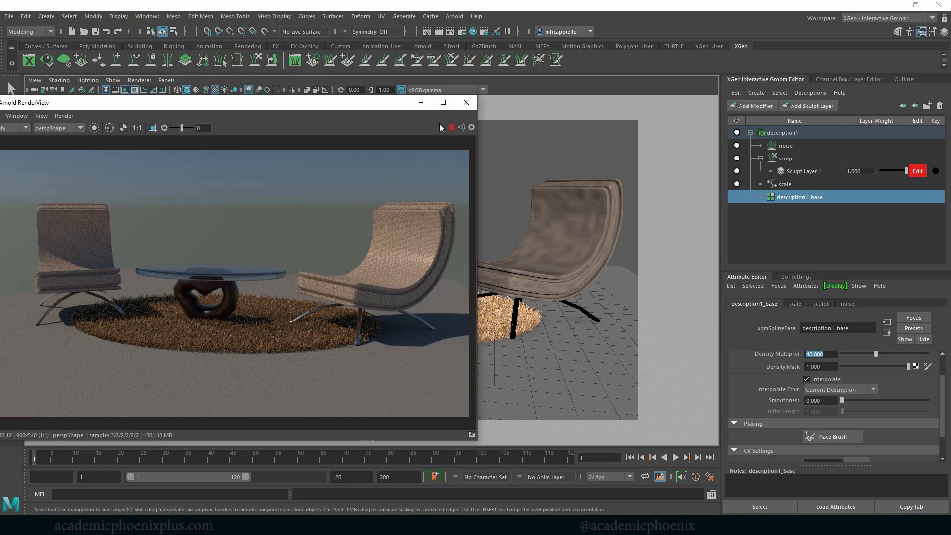
left_click(451, 128)
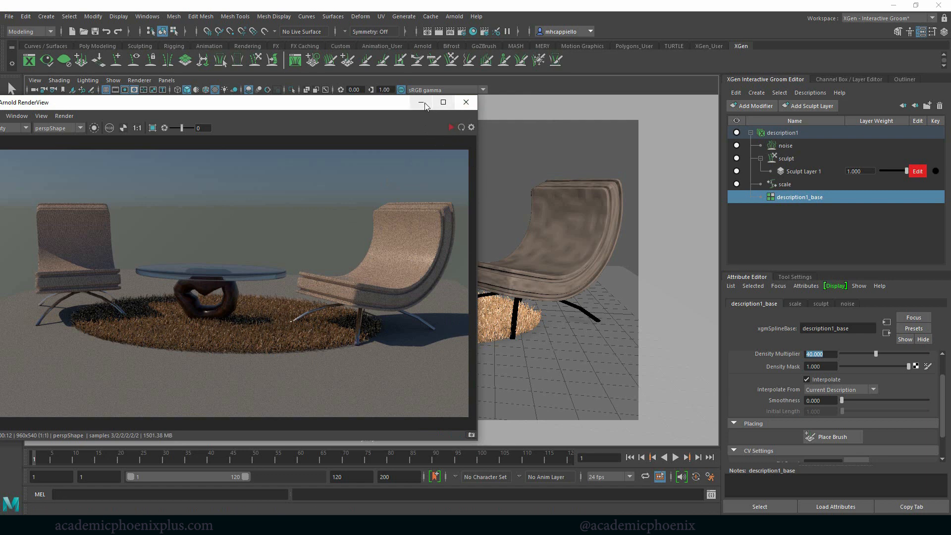
left_click(422, 102)
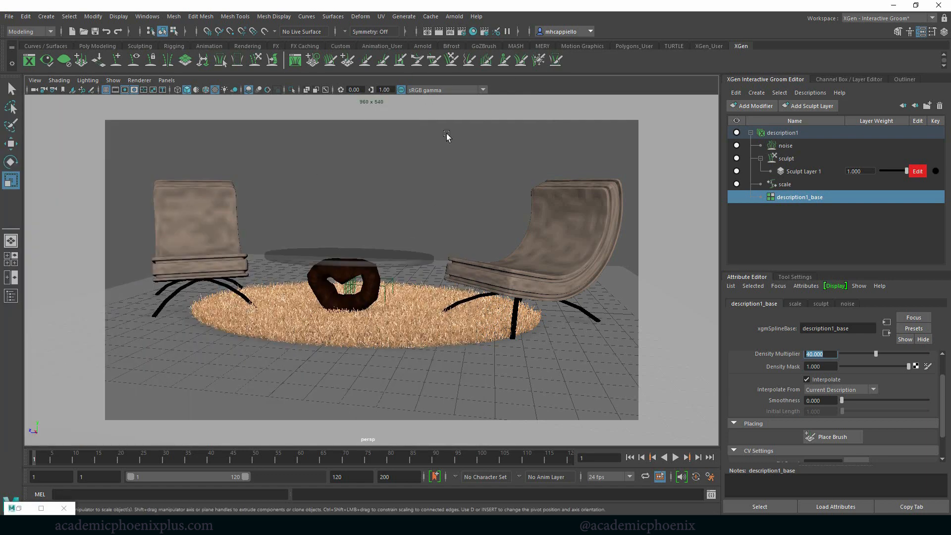
Load hairPhysicalShader1 from the Hypershade for attribute editing and minimize the Hypershade window.
left_click(468, 324)
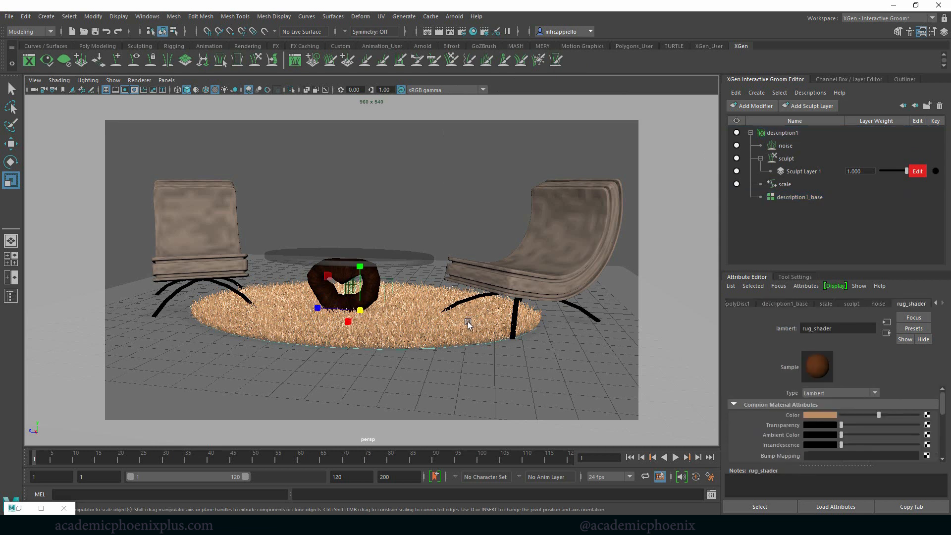
left_click(940, 303)
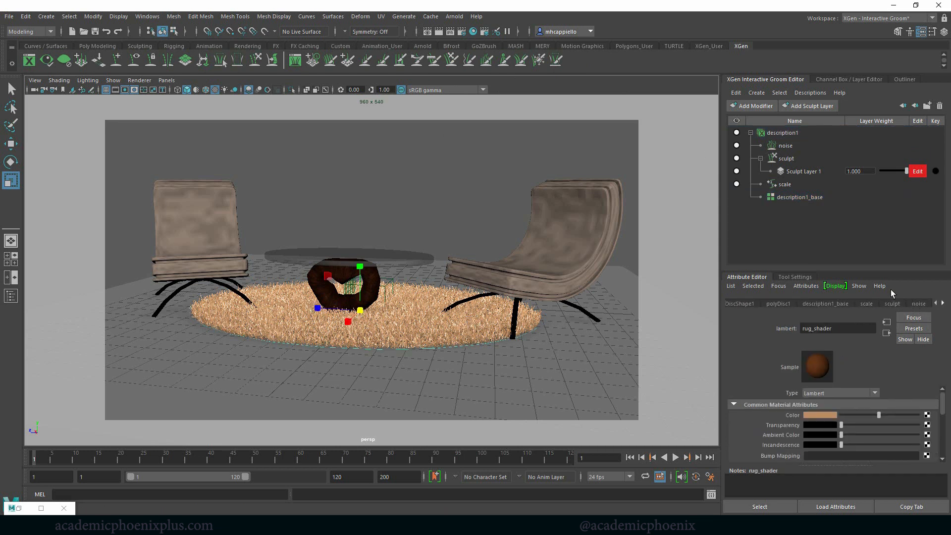
left_click(473, 31)
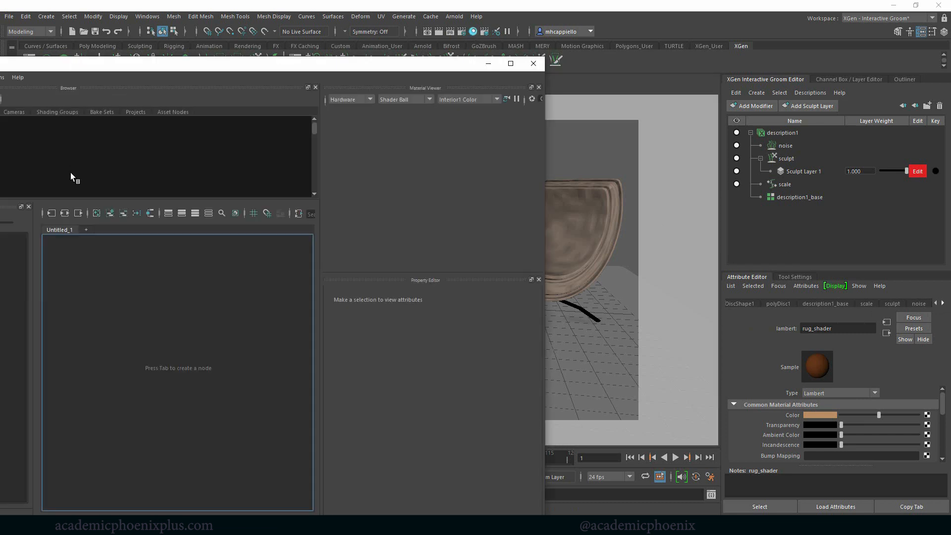
left_click_drag(132, 62, 287, 53)
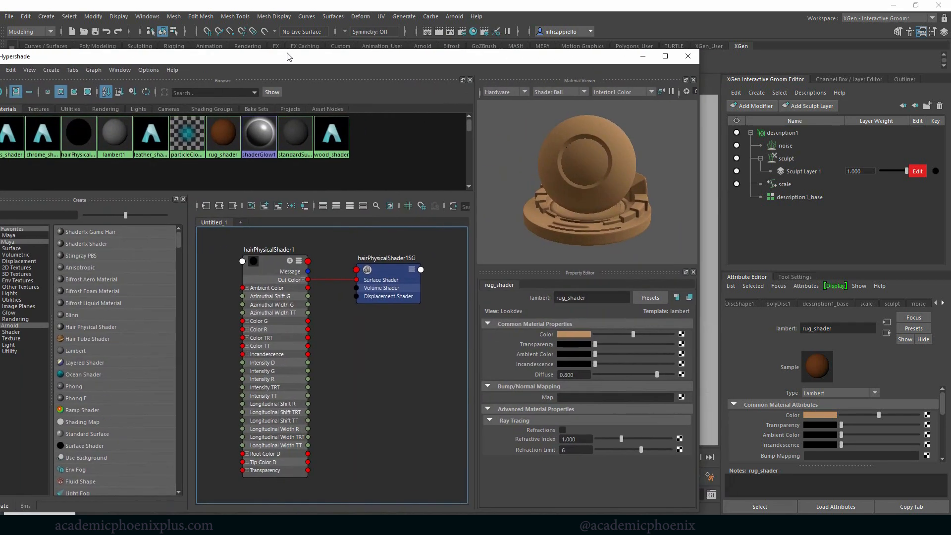
left_click(78, 128)
left_click(642, 56)
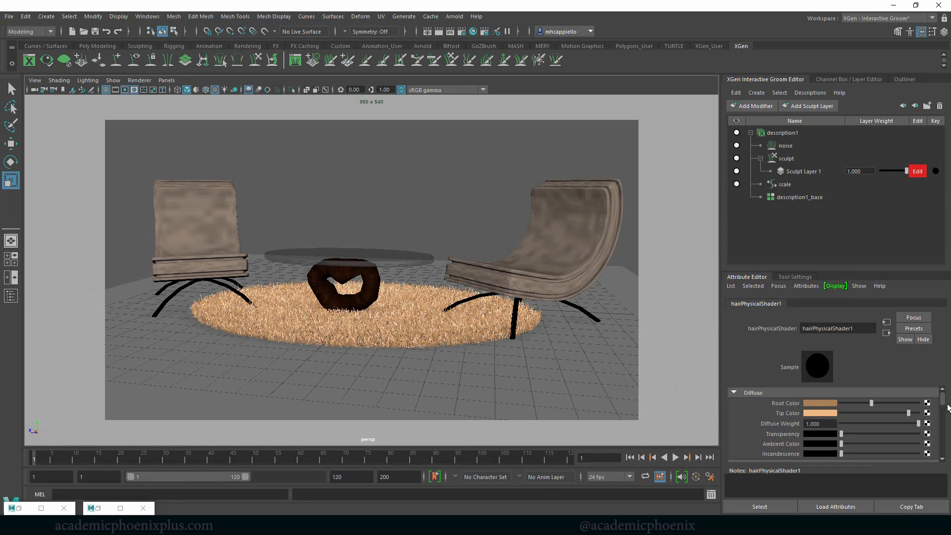
Expand the Arnold attributes of hairPhysicalShader1 and raise its Ambient Color from black to a light gray.
left_click_drag(944, 407, 934, 449)
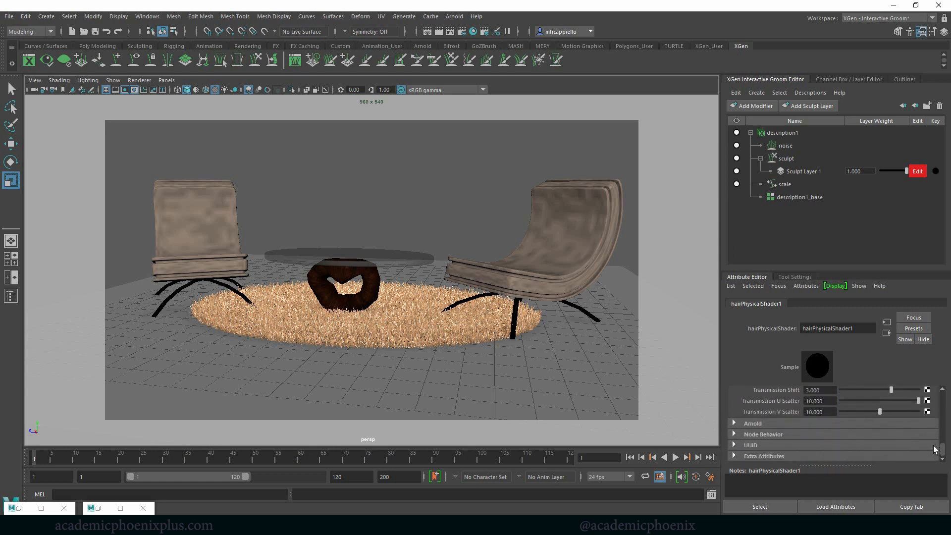
left_click(810, 424)
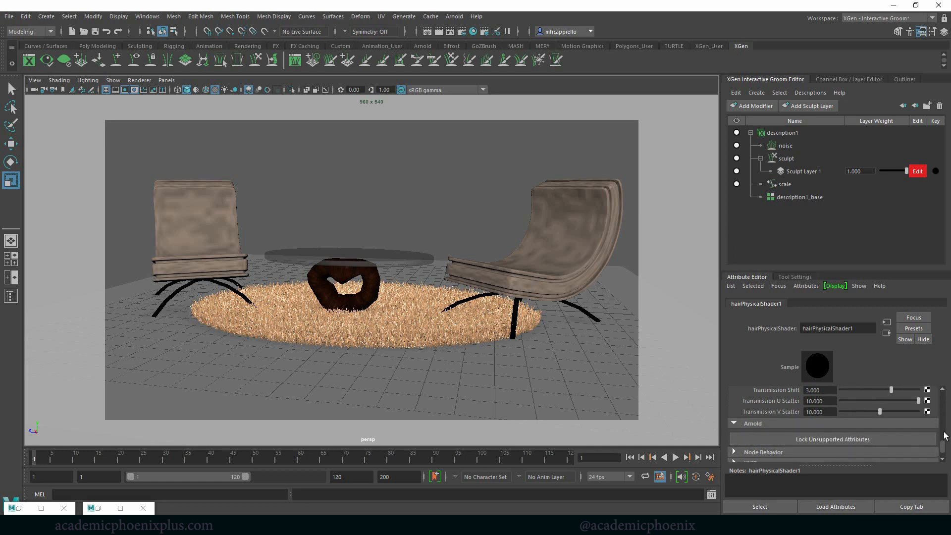
left_click_drag(943, 443, 949, 404)
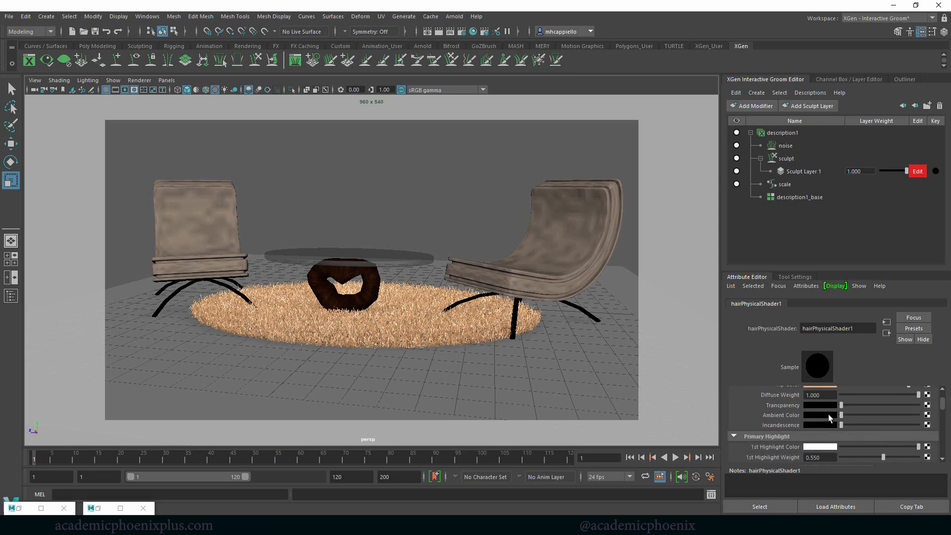
left_click_drag(840, 415, 868, 414)
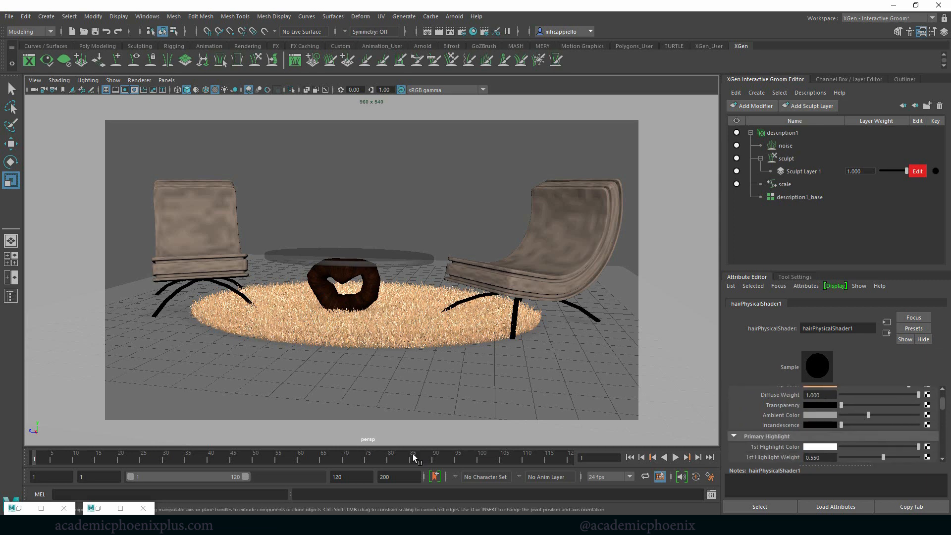
Render the rug with the gray ambient color, closing and reopening the Arnold RenderView.
left_click(19, 508)
left_click(450, 127)
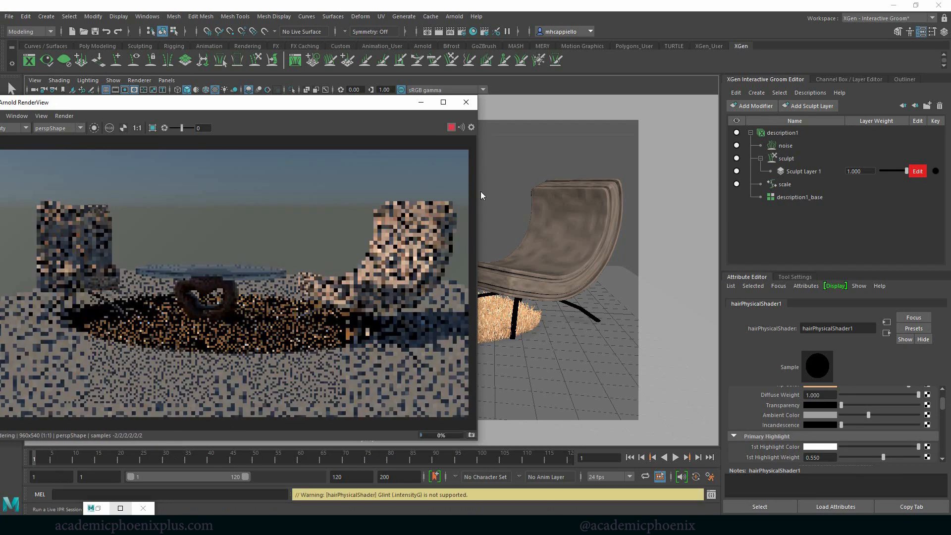
left_click(466, 102)
left_click(452, 16)
left_click(462, 34)
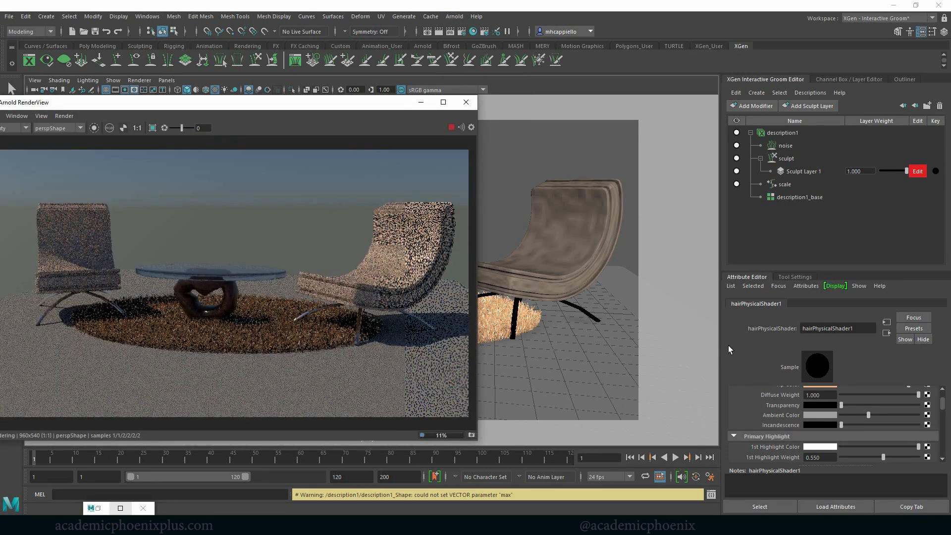
Try red as the hair shader's 1st Highlight Color, then set it to the light brown from the color history.
scroll(819, 415, "down", 3)
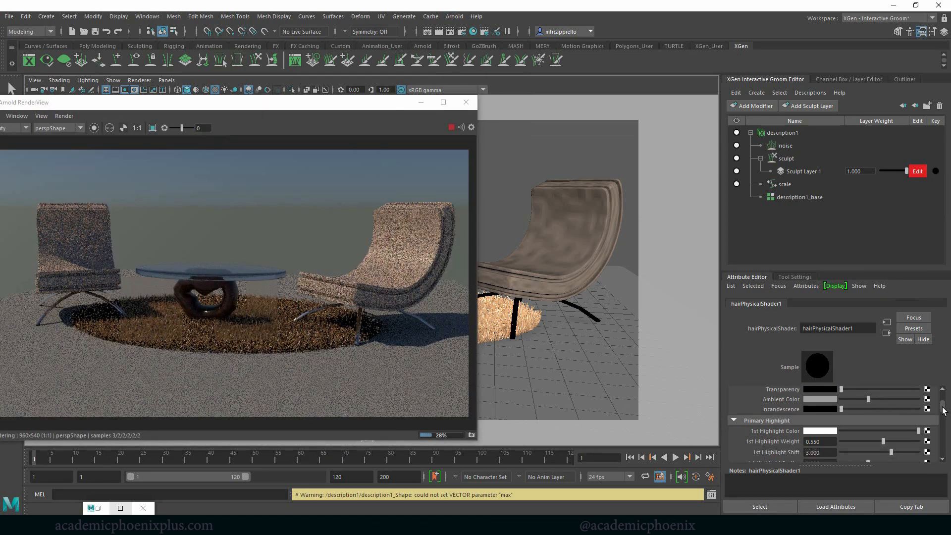
left_click(819, 415)
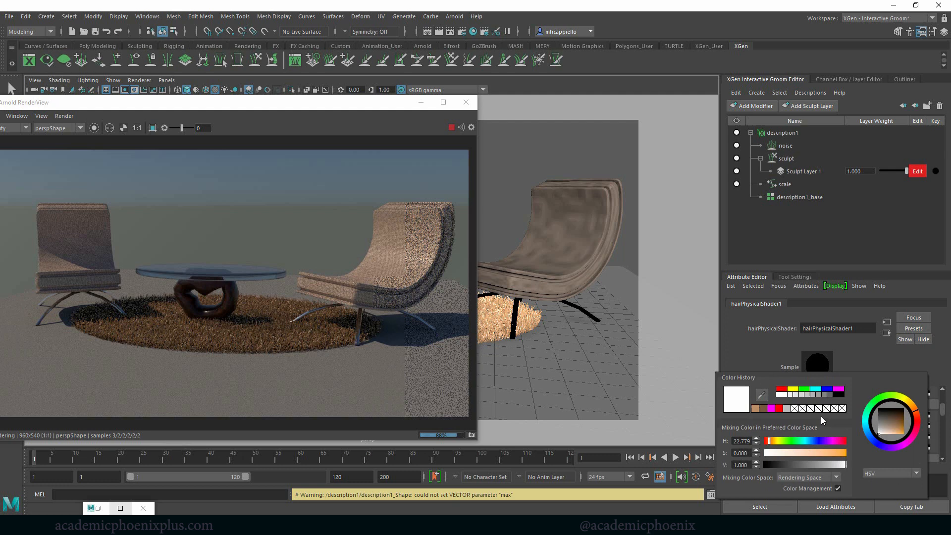
left_click(778, 409)
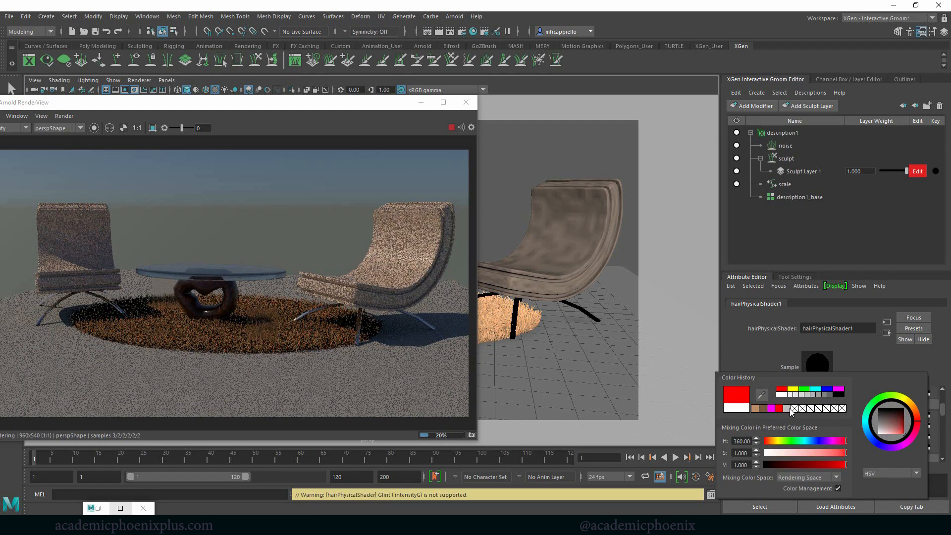
left_click(755, 408)
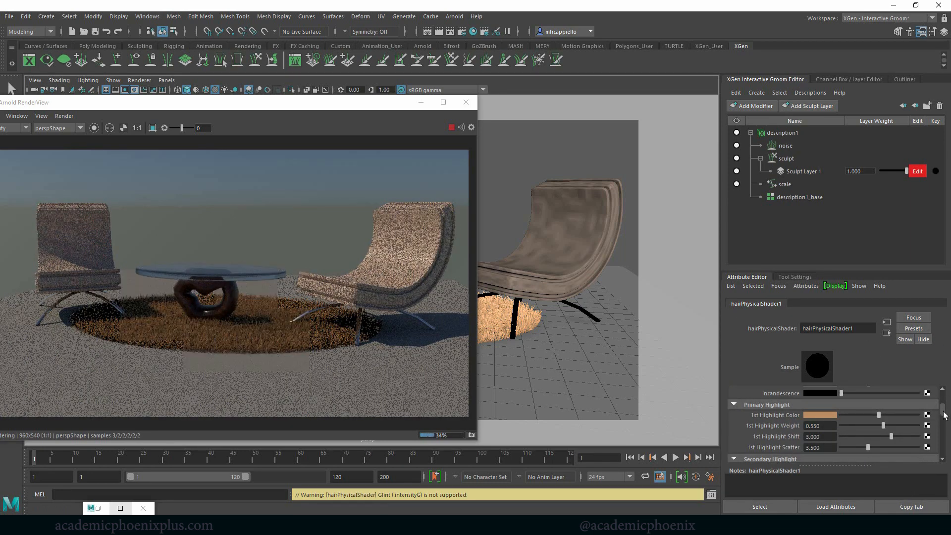
scroll(941, 421, "down", 2)
left_click_drag(941, 421, 949, 393)
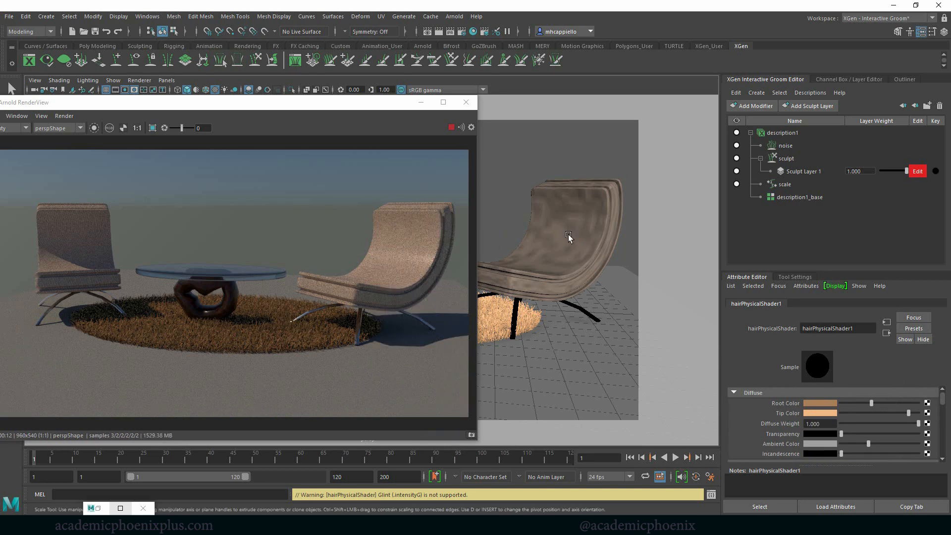
Reframe the camera closer and lower on the furniture during the live render, moving the render window fully into view.
mouse_move(568, 234)
right_mouse_down("alt")
mouse_move(563, 242)
mouse_move(574, 249)
right_mouse_up("alt")
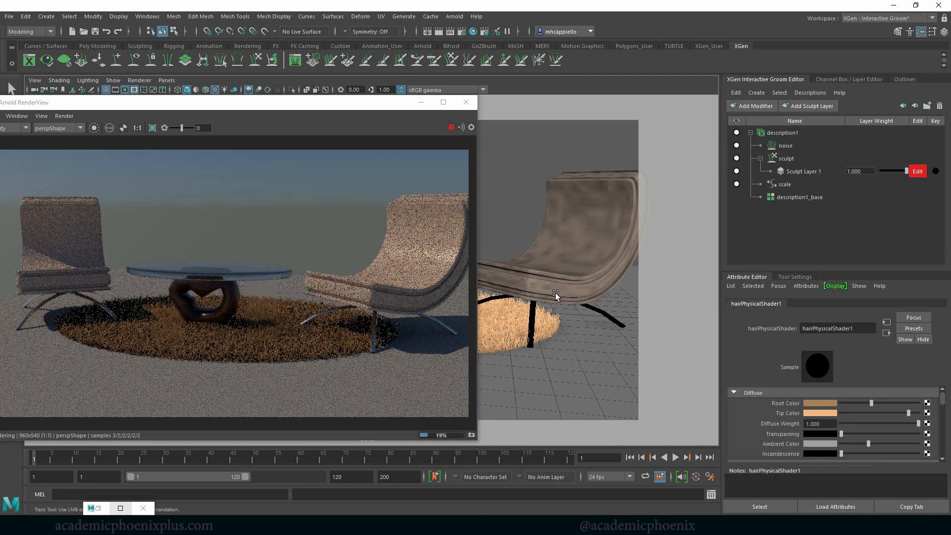
middle_click_drag(555, 293, 550, 295, "alt")
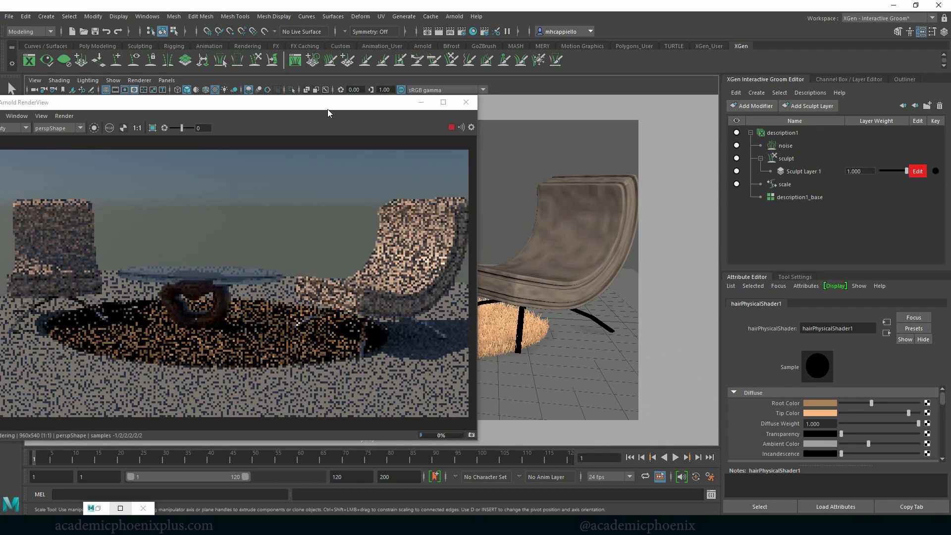
left_click_drag(328, 110, 407, 109)
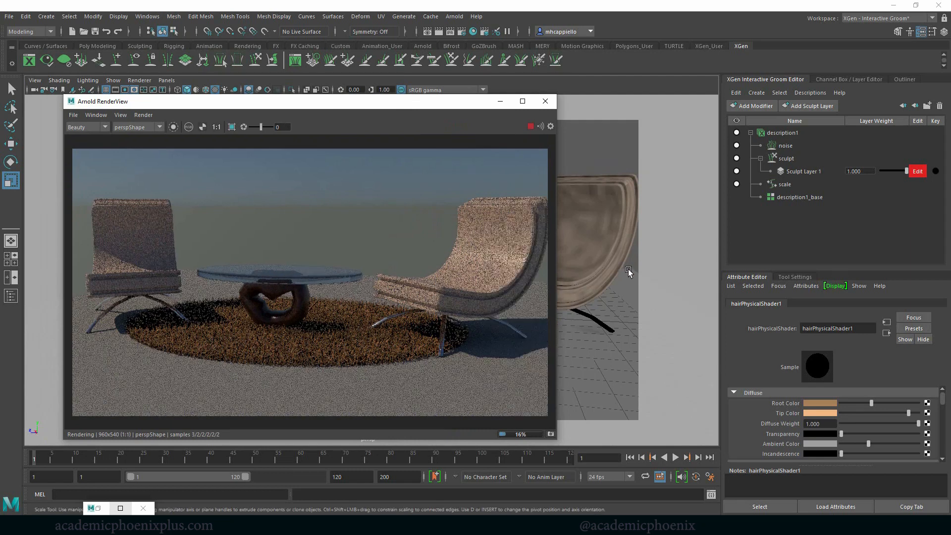
middle_click_drag(608, 265, 600, 268, "alt")
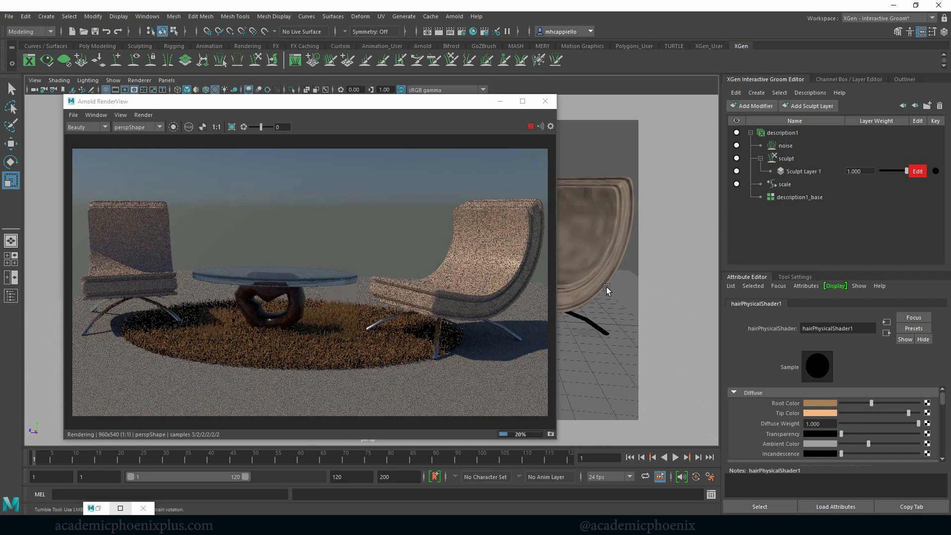
left_click_drag(606, 286, 598, 278, "alt")
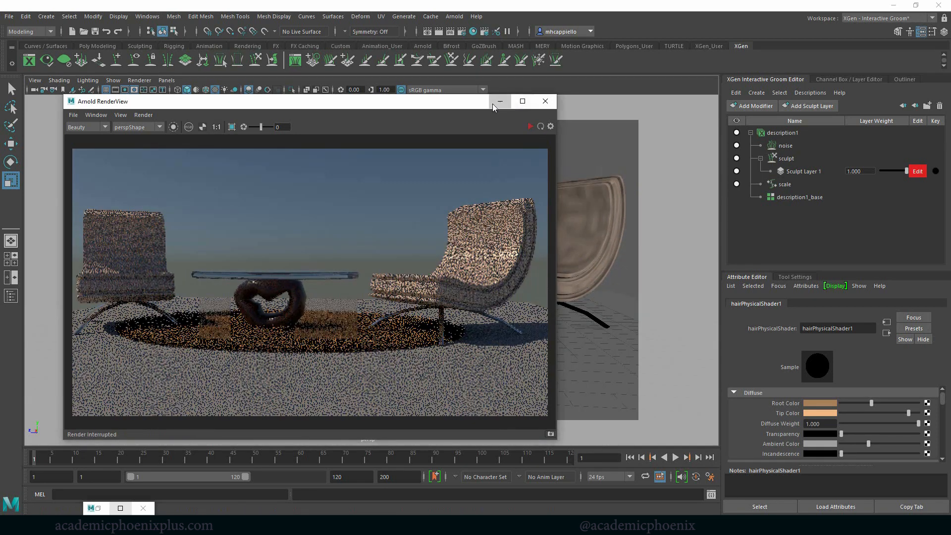
Pan the camera to recenter the table, chairs and rug with the render view minimized, and restart the Arnold render.
left_click(500, 101)
middle_click_drag(504, 176, 513, 188, "alt")
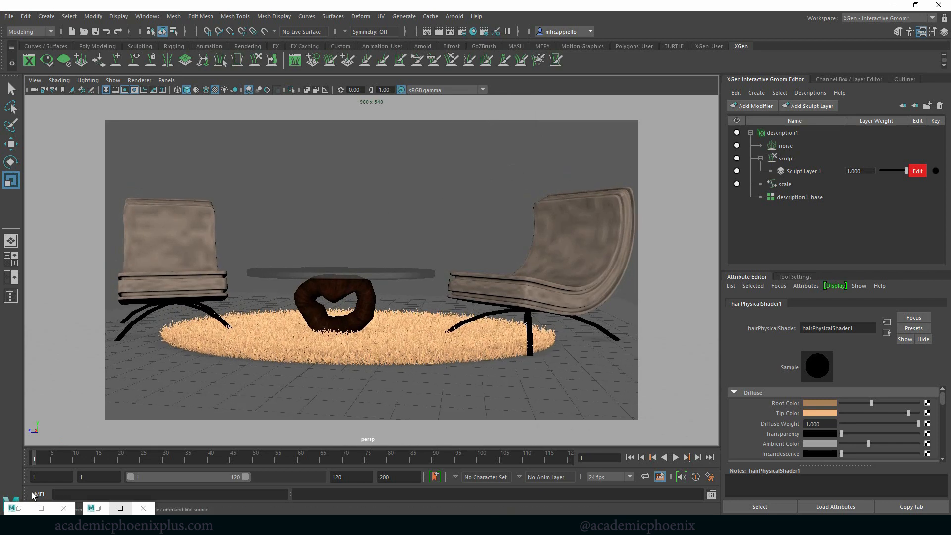
left_click(25, 509)
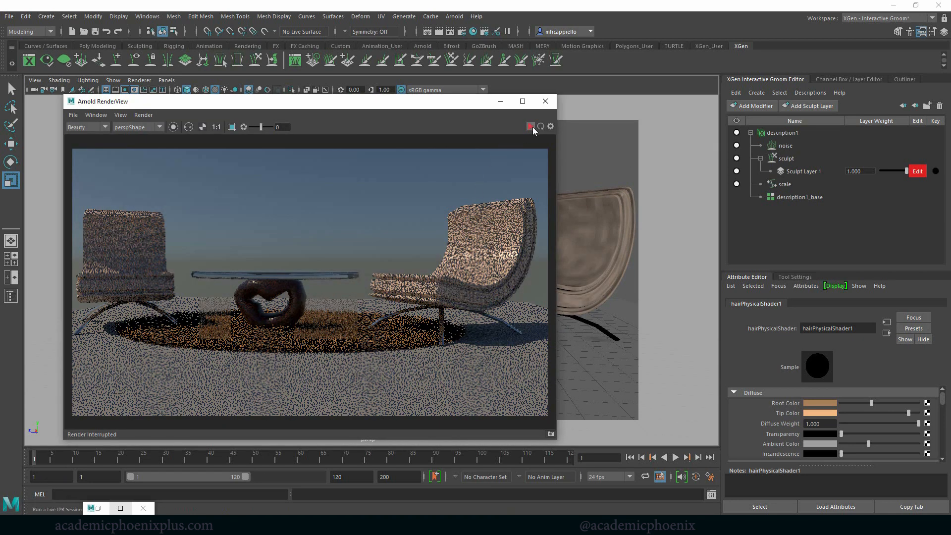
left_click(540, 127)
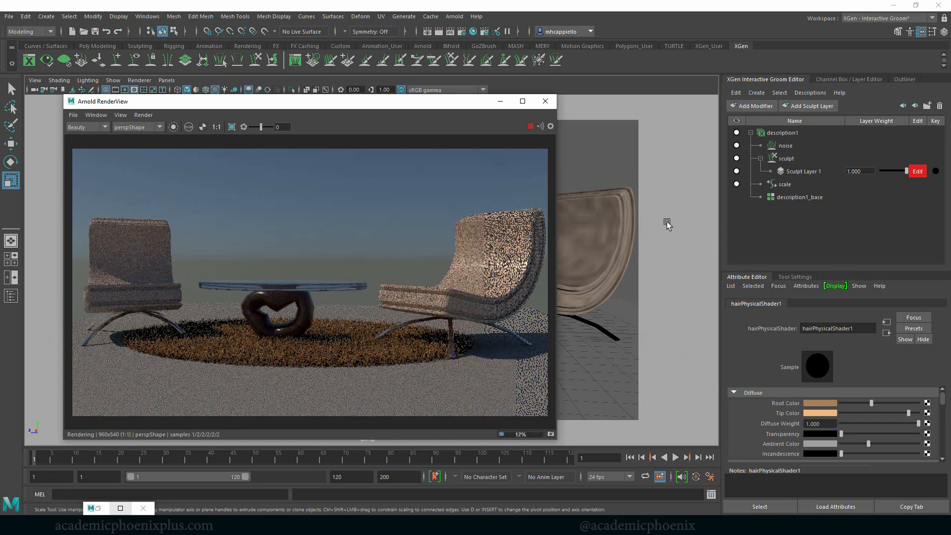